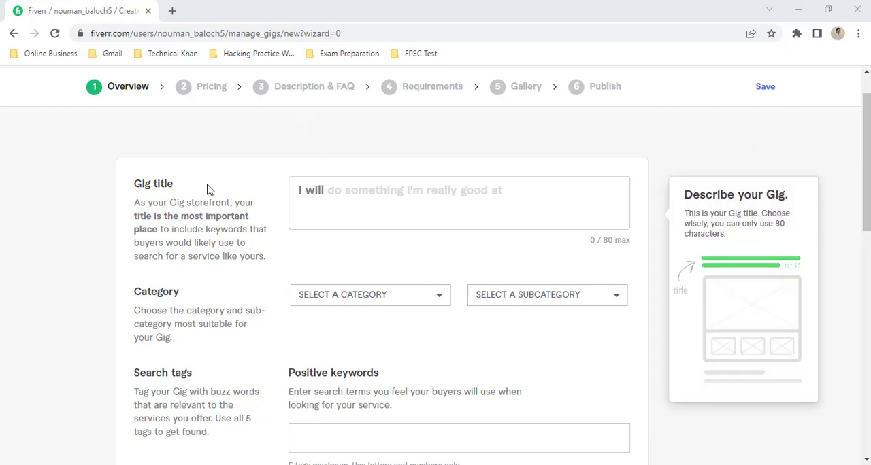
Step: Enter "be your math tutor" as the gig title
{"action": "left_click", "coordinate": [340, 191]}
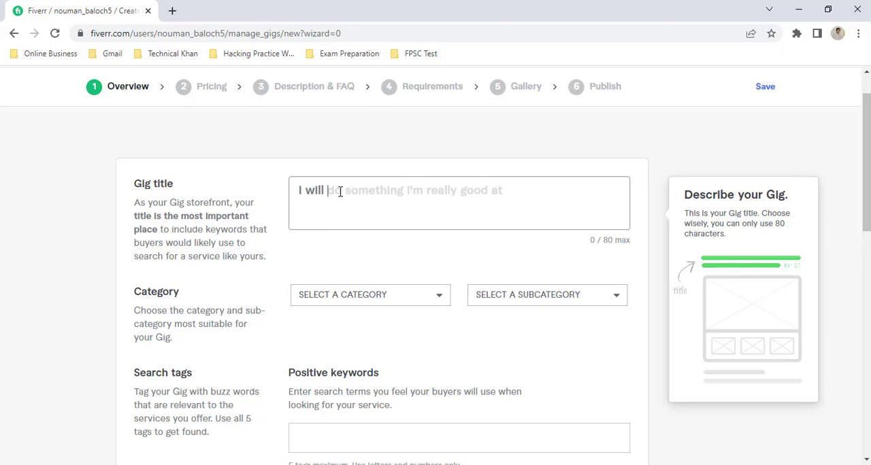
{"action": "type", "text": "be your m"}
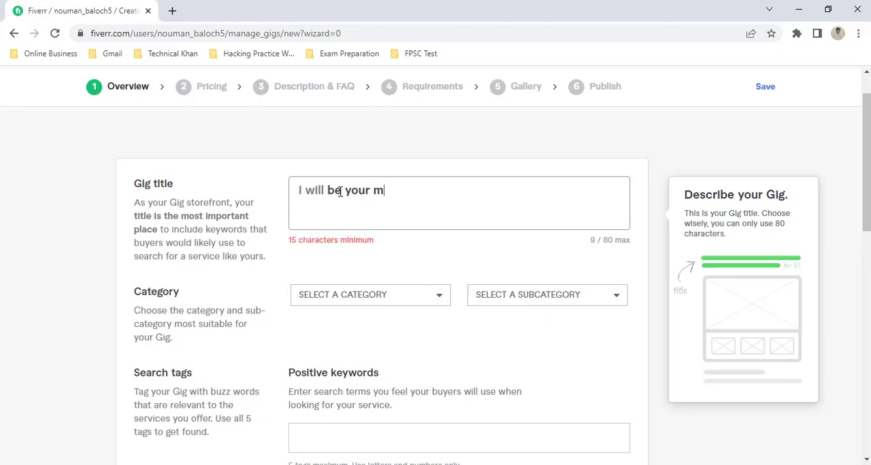
{"action": "type", "text": "ath tutor"}
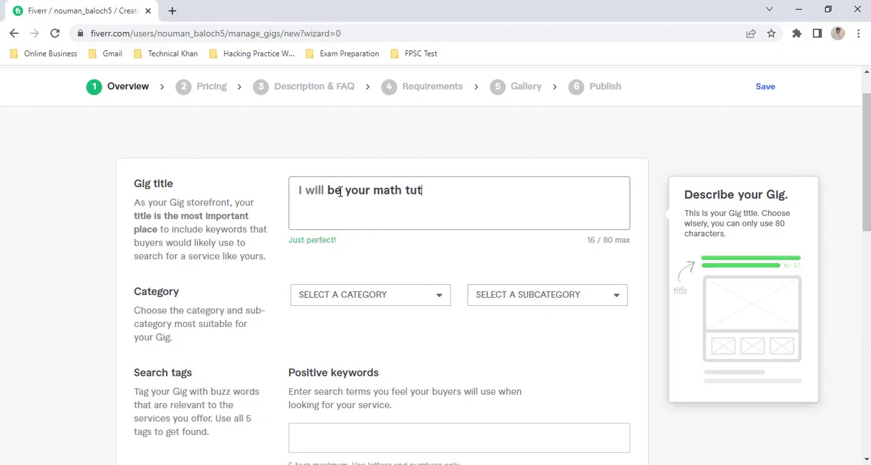
{"action": "left_click", "coordinate": [379, 264]}
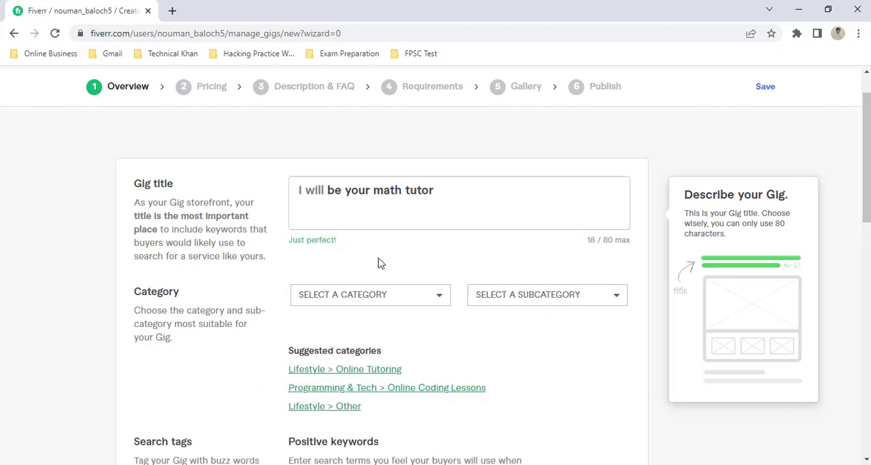
Step: Set the gig's category to Lifestyle and its subcategory to Online Tutoring
{"action": "scroll", "coordinate": [393, 251], "scroll_direction": "down", "scroll_amount": 1}
{"action": "scroll", "coordinate": [390, 251], "scroll_direction": "down", "scroll_amount": 1}
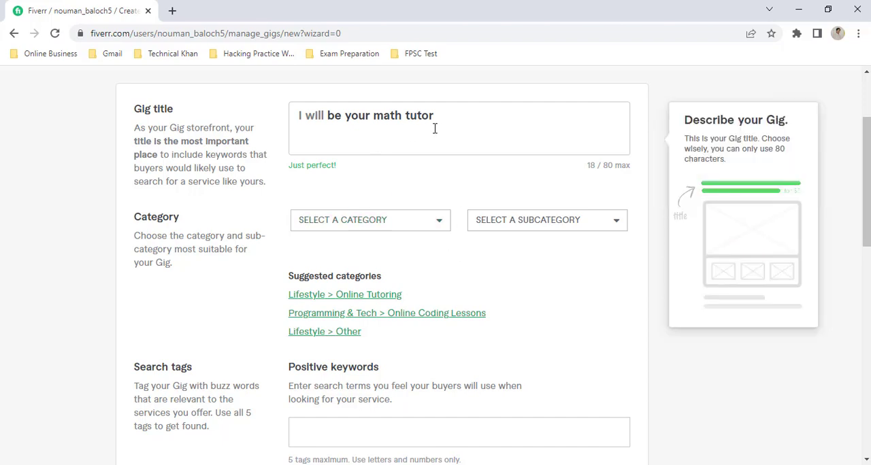
{"action": "left_click", "coordinate": [374, 228]}
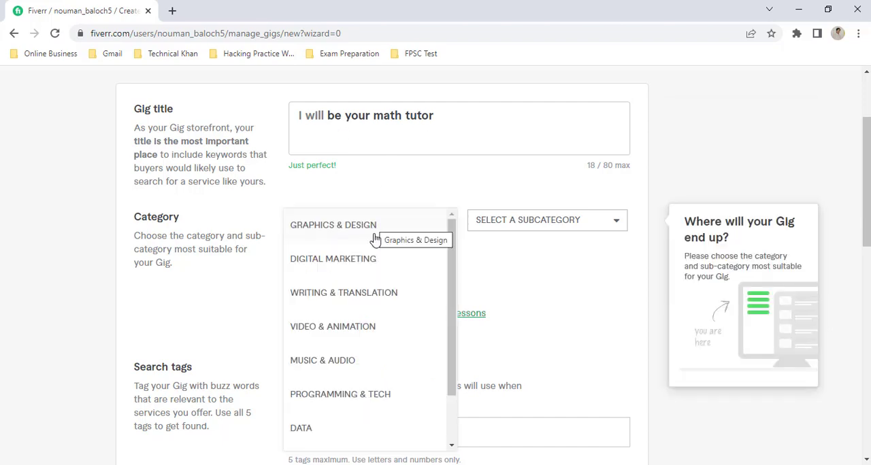
{"action": "scroll", "coordinate": [370, 385], "scroll_direction": "down", "scroll_amount": 2}
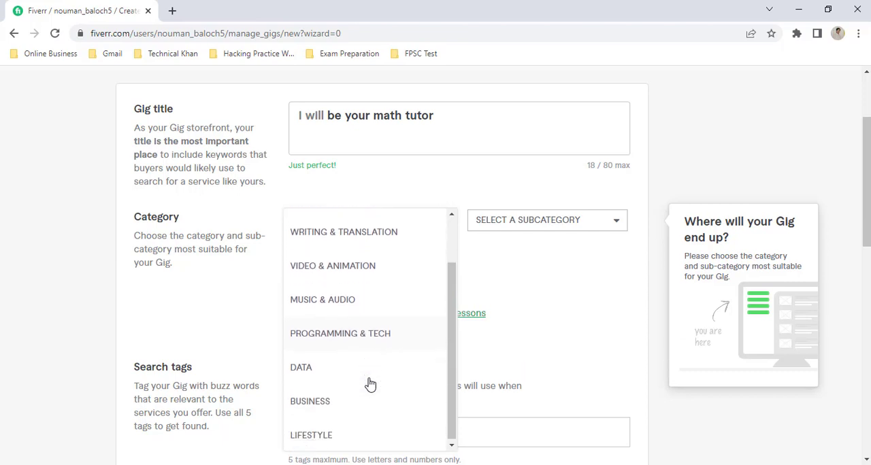
{"action": "left_click", "coordinate": [320, 441]}
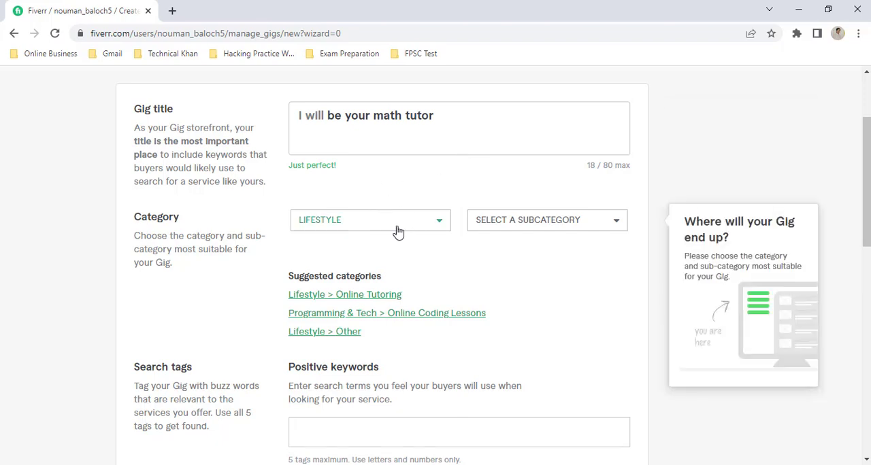
{"action": "left_click", "coordinate": [524, 226]}
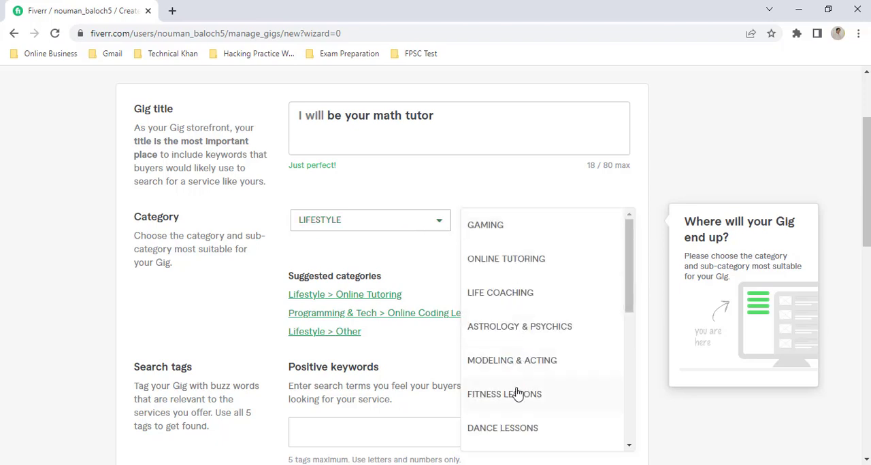
{"action": "left_click", "coordinate": [517, 264]}
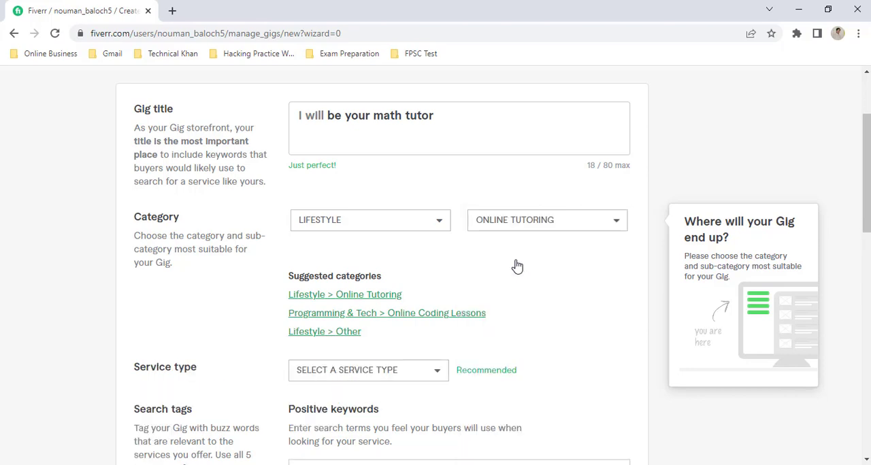
Step: Review the available Lifestyle subcategories and choose Online Tutoring again
{"action": "left_click", "coordinate": [500, 224]}
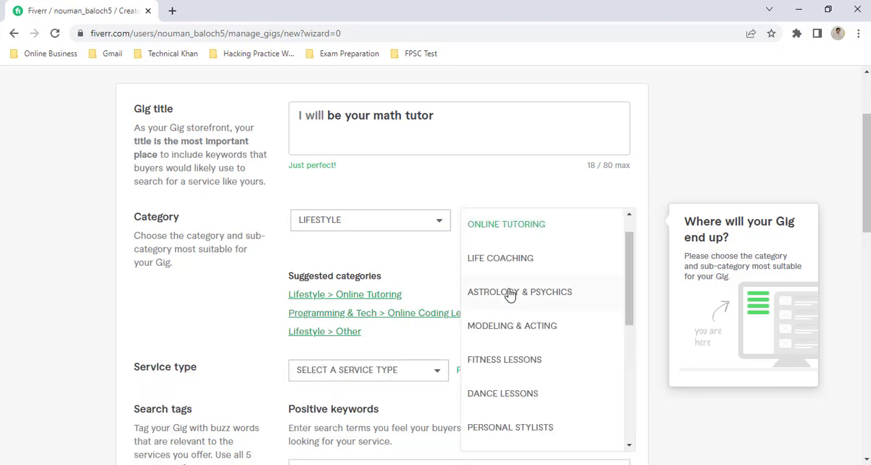
{"action": "scroll", "coordinate": [511, 294], "scroll_direction": "down", "scroll_amount": 3}
{"action": "scroll", "coordinate": [510, 294], "scroll_direction": "down", "scroll_amount": 5}
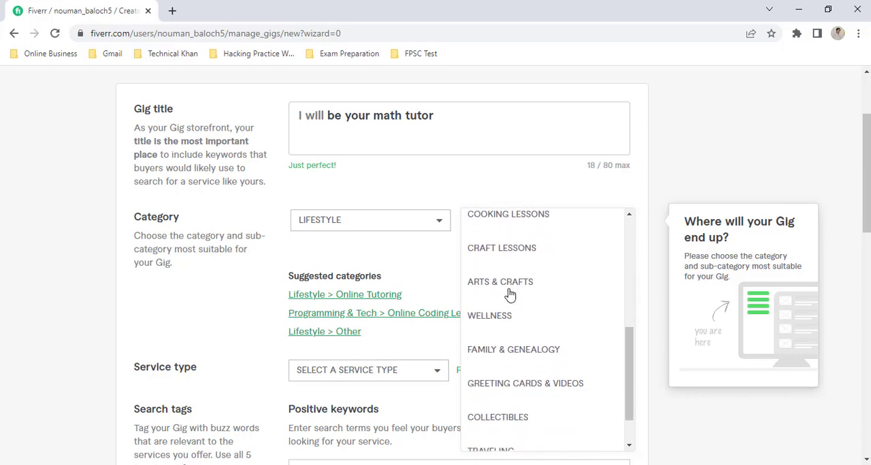
{"action": "scroll", "coordinate": [511, 294], "scroll_direction": "up", "scroll_amount": 8}
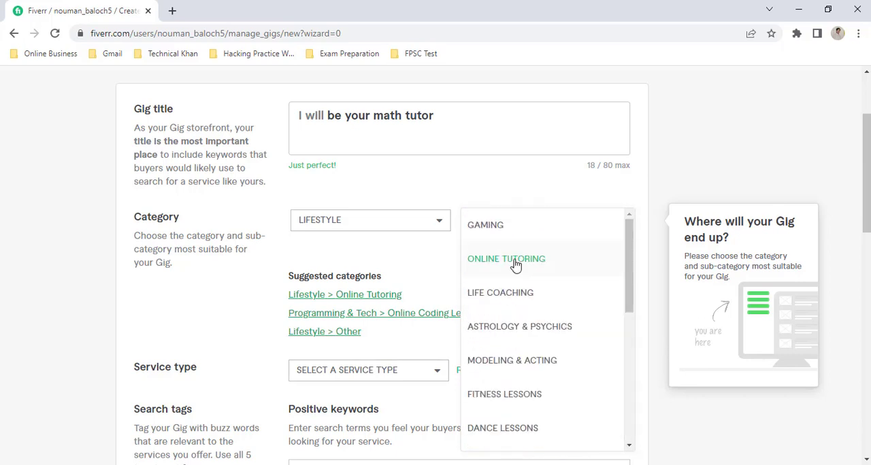
{"action": "left_click", "coordinate": [519, 261]}
Step: Set the gig's service type to Math Tutoring
{"action": "scroll", "coordinate": [459, 265], "scroll_direction": "down", "scroll_amount": 2}
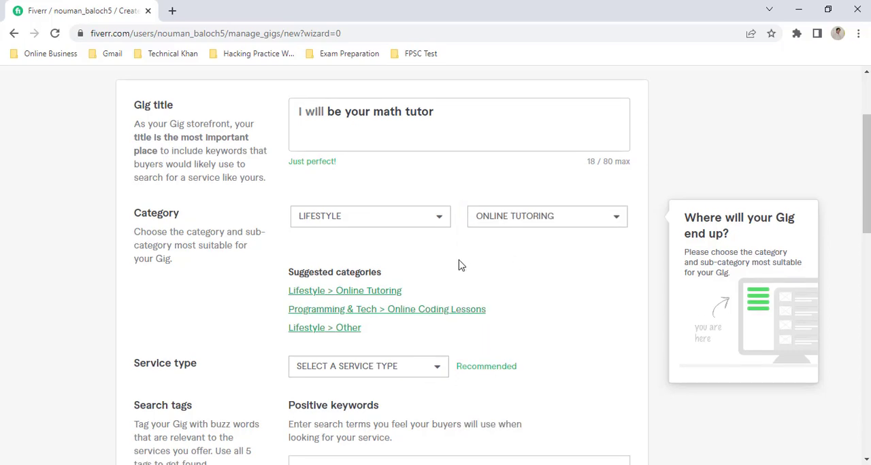
{"action": "scroll", "coordinate": [459, 265], "scroll_direction": "down", "scroll_amount": 1}
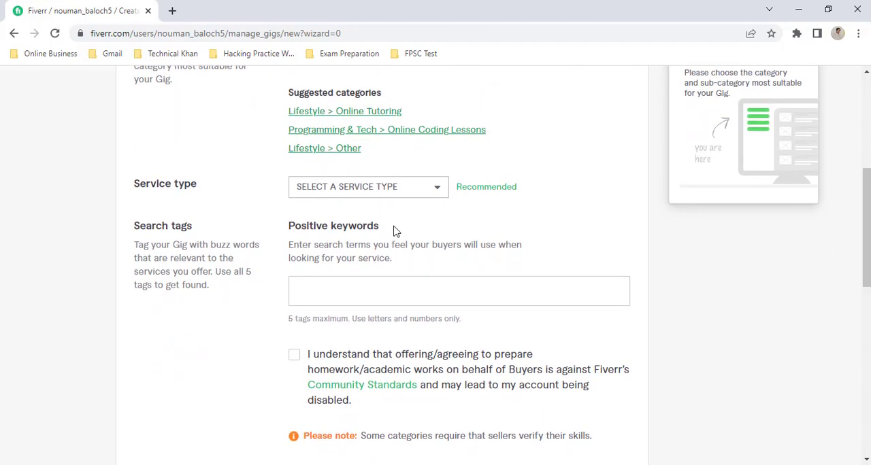
{"action": "left_click", "coordinate": [331, 191]}
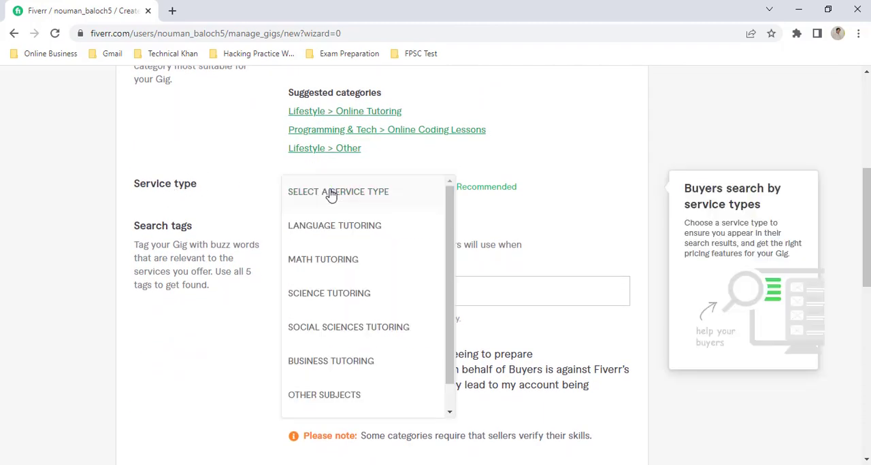
{"action": "left_click", "coordinate": [330, 265]}
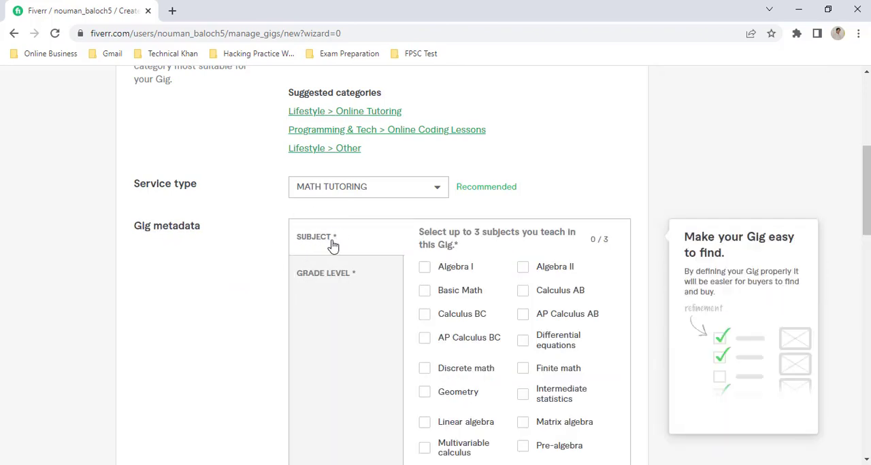
Step: Select Discrete math, Linear algebra and Basic Math as the subjects taught in the gig metadata
{"action": "scroll", "coordinate": [511, 311], "scroll_direction": "down", "scroll_amount": 2}
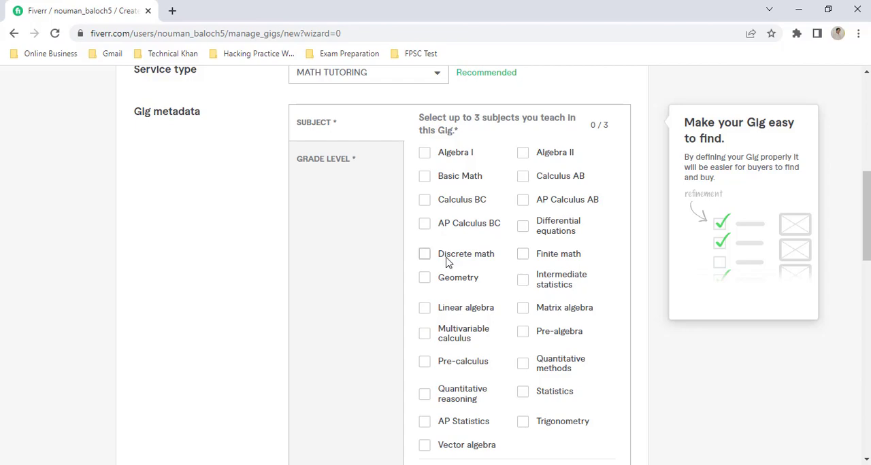
{"action": "left_click", "coordinate": [424, 257]}
{"action": "left_click", "coordinate": [424, 310]}
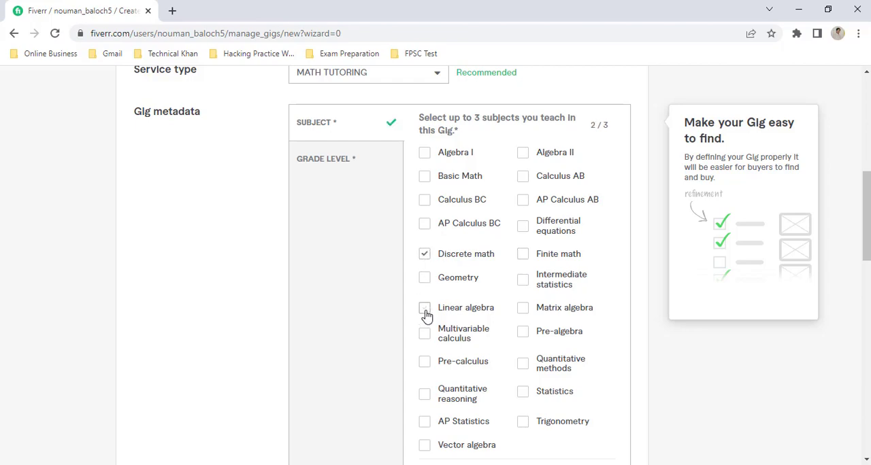
{"action": "left_click", "coordinate": [424, 177]}
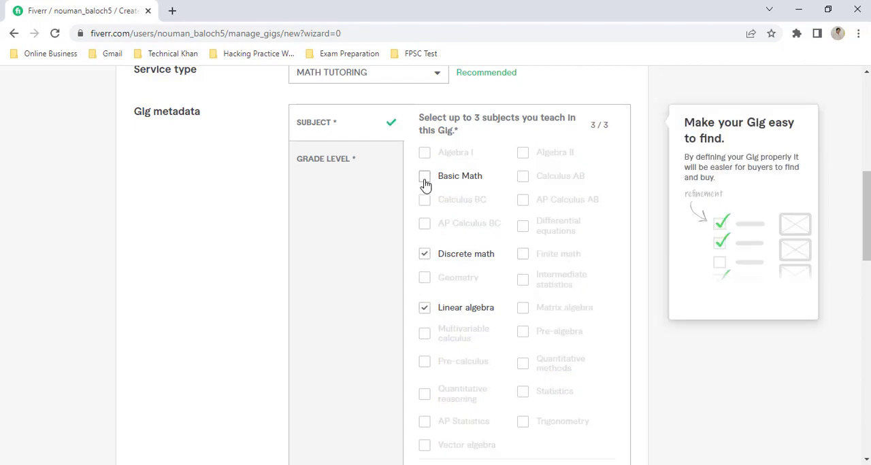
Step: Set the grade level in the gig metadata to Graduate
{"action": "left_click", "coordinate": [353, 170]}
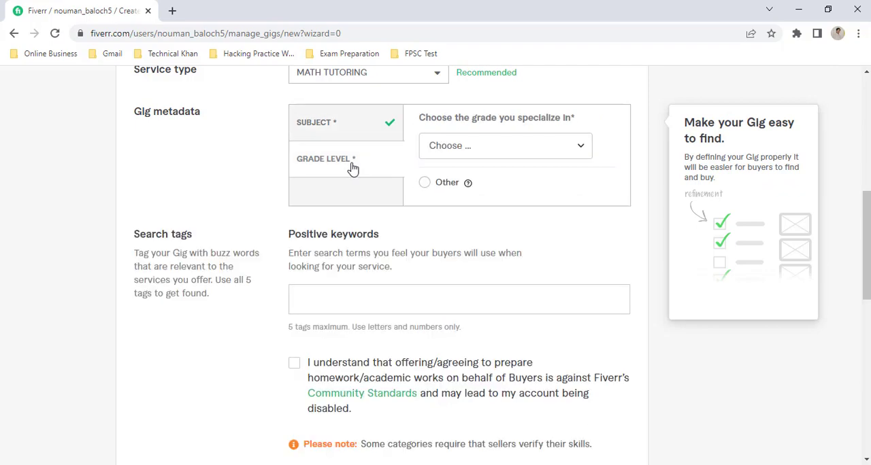
{"action": "left_click", "coordinate": [501, 150]}
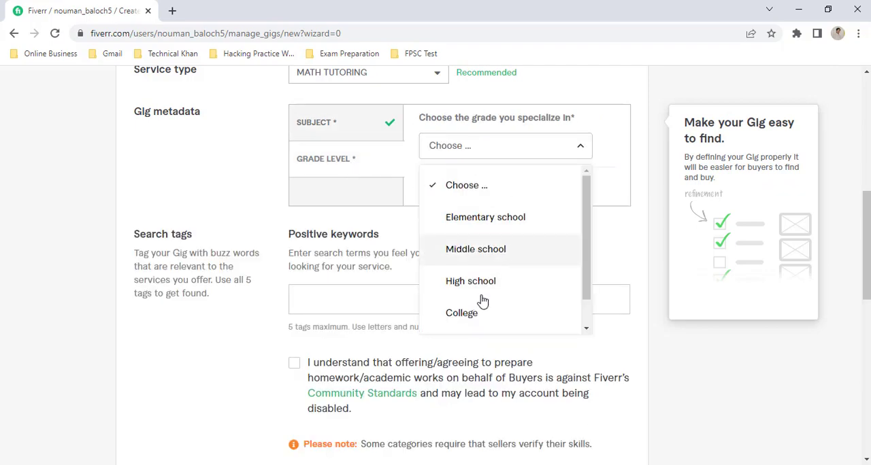
{"action": "scroll", "coordinate": [484, 256], "scroll_direction": "down", "scroll_amount": 1}
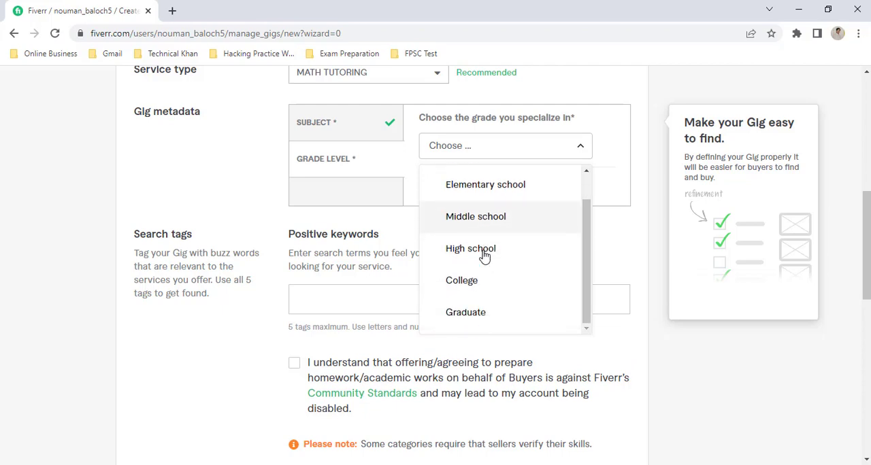
{"action": "left_click", "coordinate": [474, 314]}
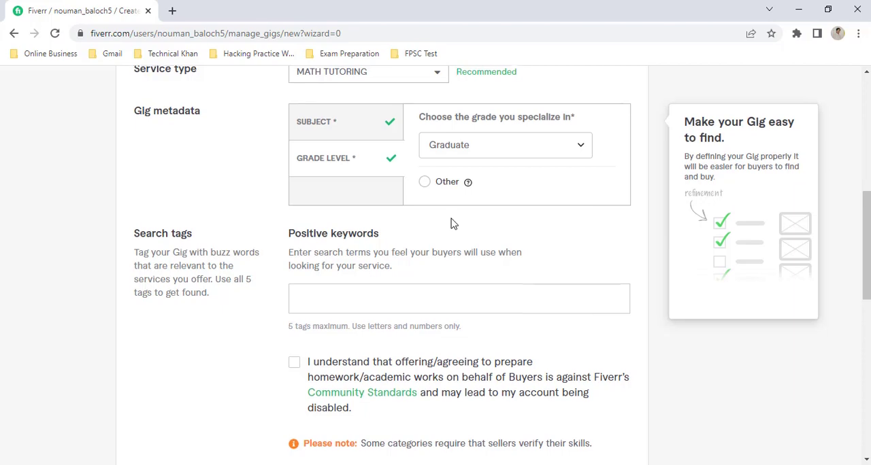
Step: Add the suggested search tags math, mathematics and maths as positive keywords
{"action": "scroll", "coordinate": [451, 224], "scroll_direction": "down", "scroll_amount": 2}
{"action": "scroll", "coordinate": [454, 160], "scroll_direction": "up", "scroll_amount": 1}
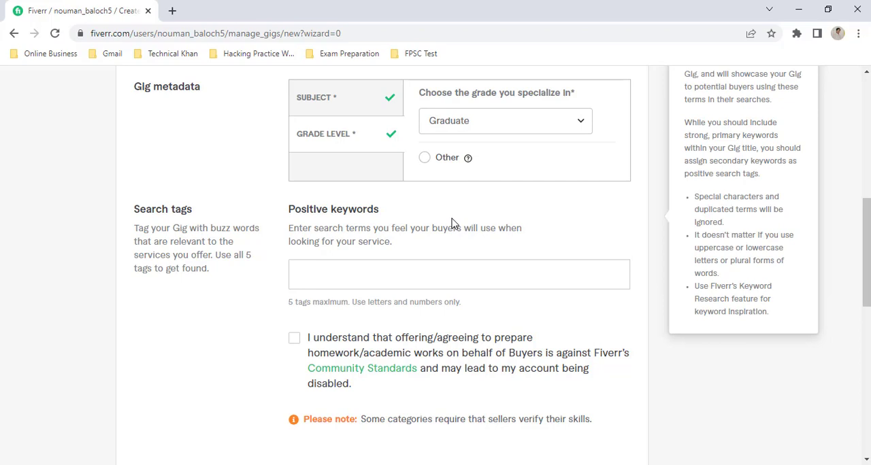
{"action": "left_click", "coordinate": [333, 277]}
{"action": "type", "text": "math"}
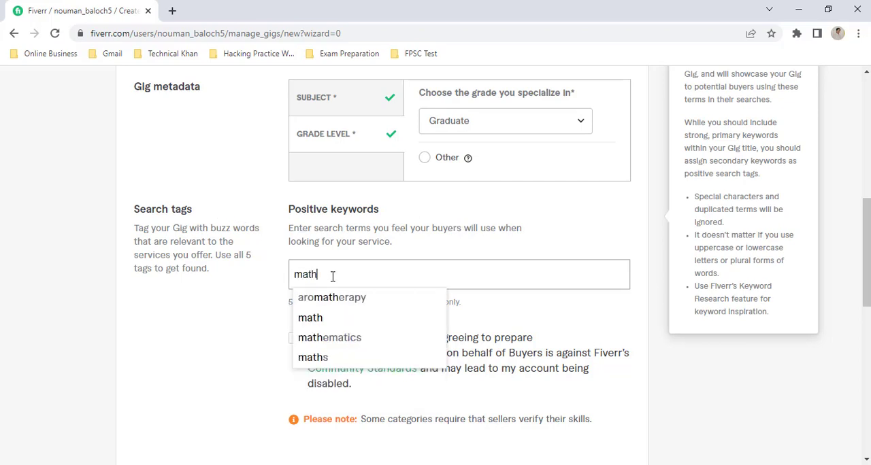
{"action": "left_click", "coordinate": [331, 318]}
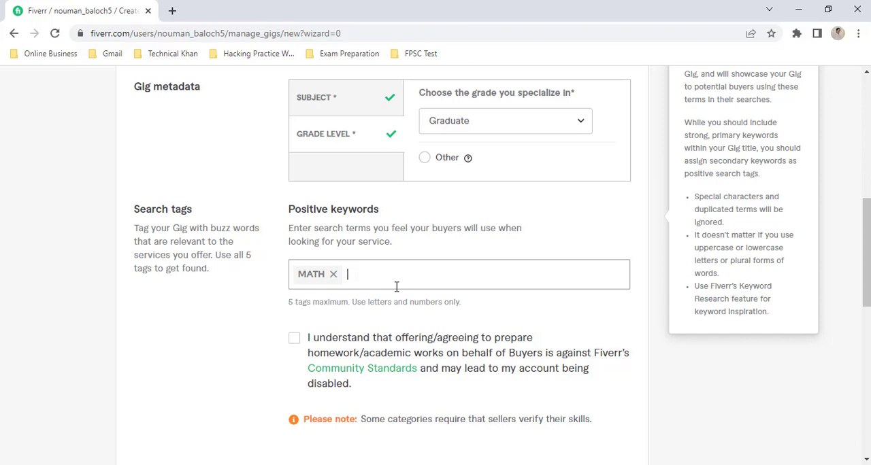
{"action": "type", "text": "math"}
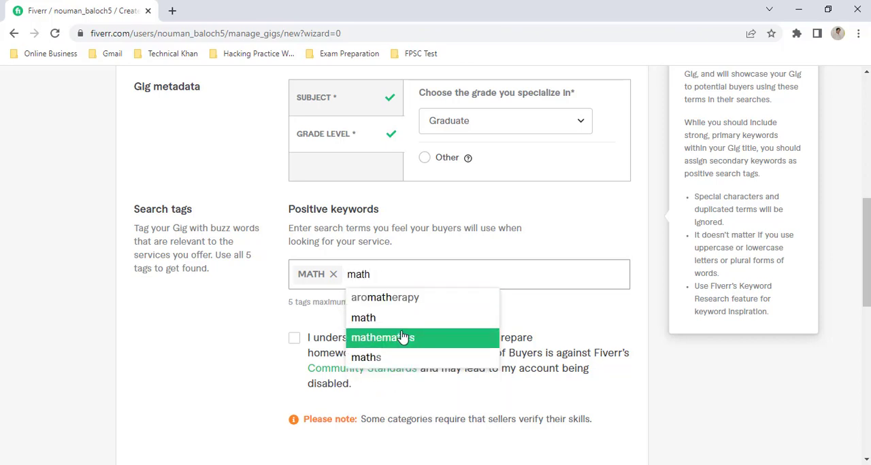
{"action": "left_click", "coordinate": [403, 337]}
{"action": "type", "text": "maths"}
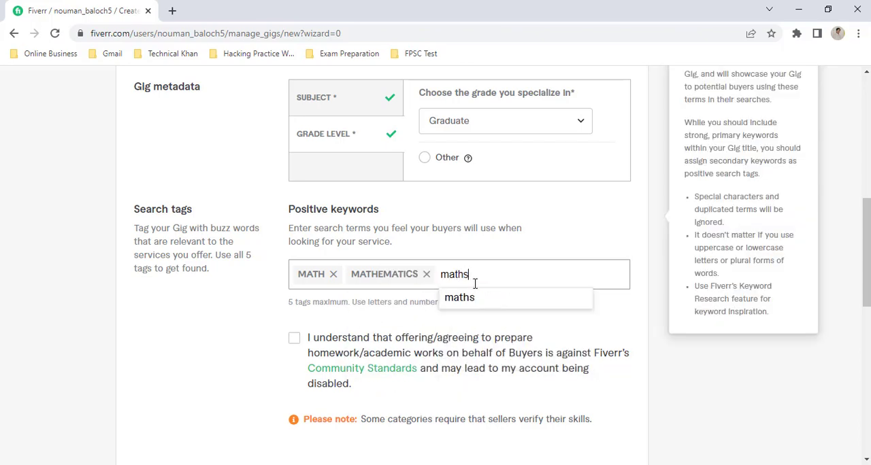
{"action": "left_click", "coordinate": [480, 305]}
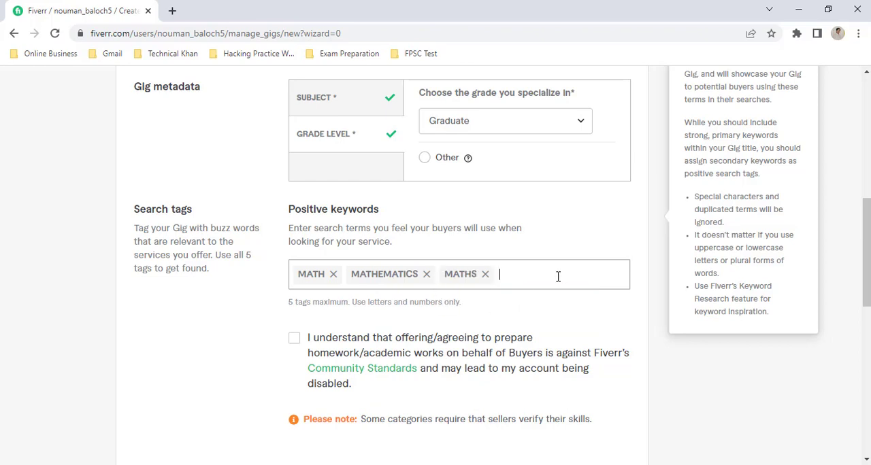
Step: Accept the statement on homework and academic works, then save the overview and continue to pricing
{"action": "scroll", "coordinate": [558, 274], "scroll_direction": "down", "scroll_amount": 2}
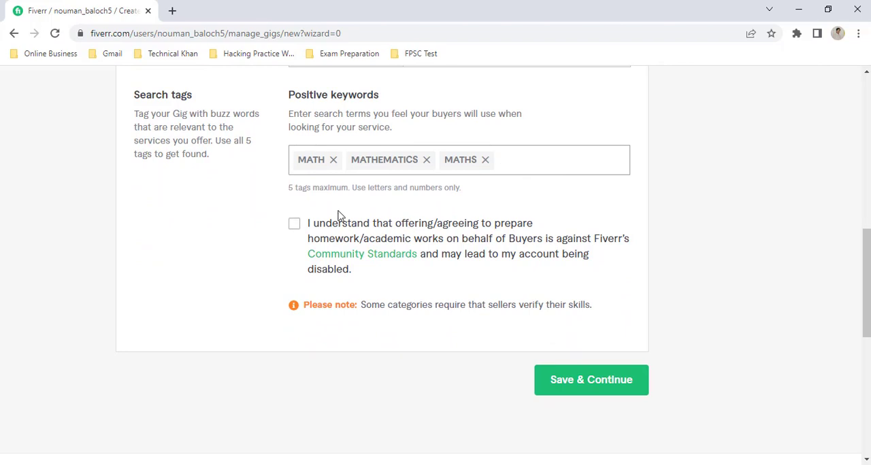
{"action": "left_click", "coordinate": [294, 226]}
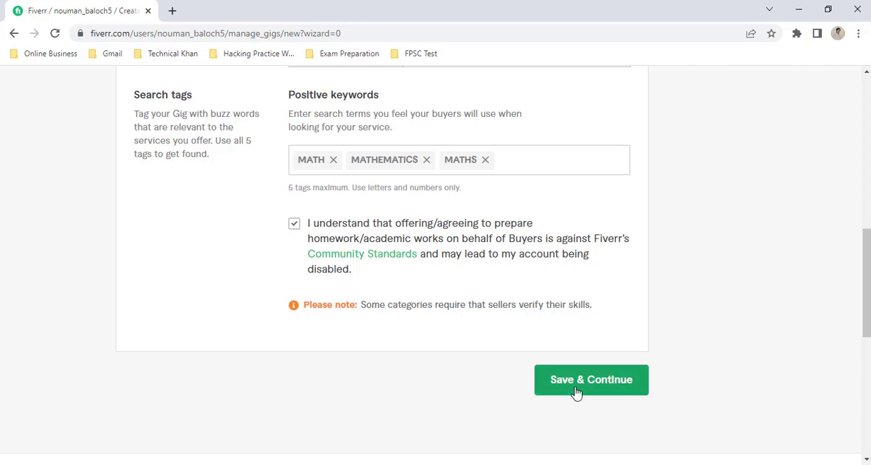
{"action": "left_click", "coordinate": [603, 389]}
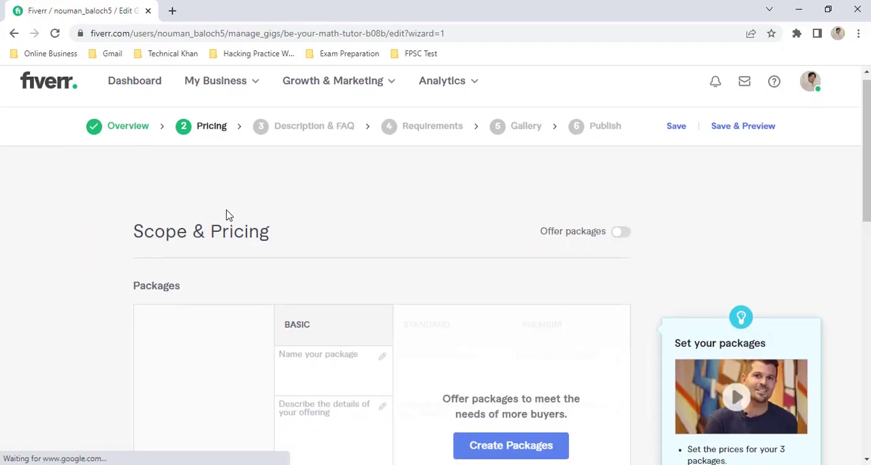
Step: Enable offering three packages for the gig and name the Basic package "elementory school"
{"action": "scroll", "coordinate": [354, 201], "scroll_direction": "down", "scroll_amount": 2}
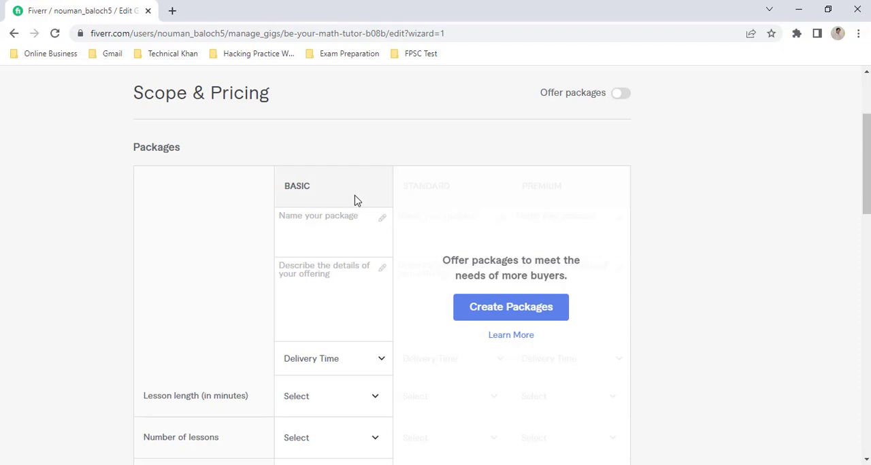
{"action": "left_click", "coordinate": [515, 316]}
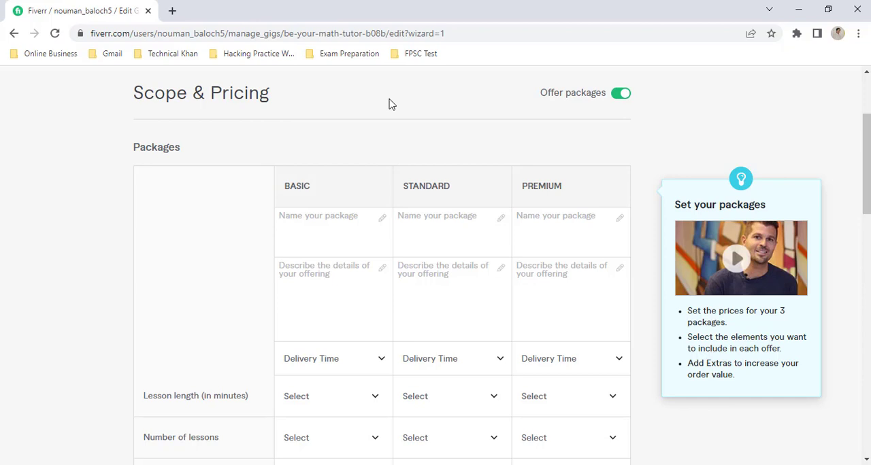
{"action": "left_click", "coordinate": [318, 222]}
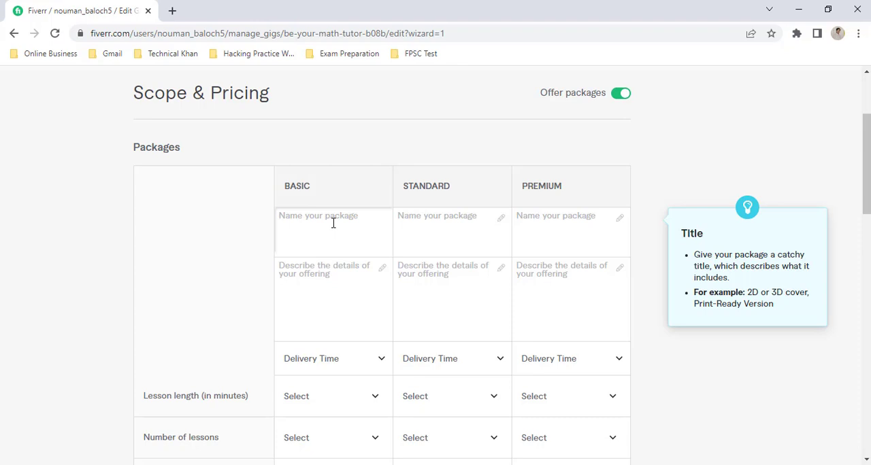
{"action": "type", "text": "elementory scholl"}
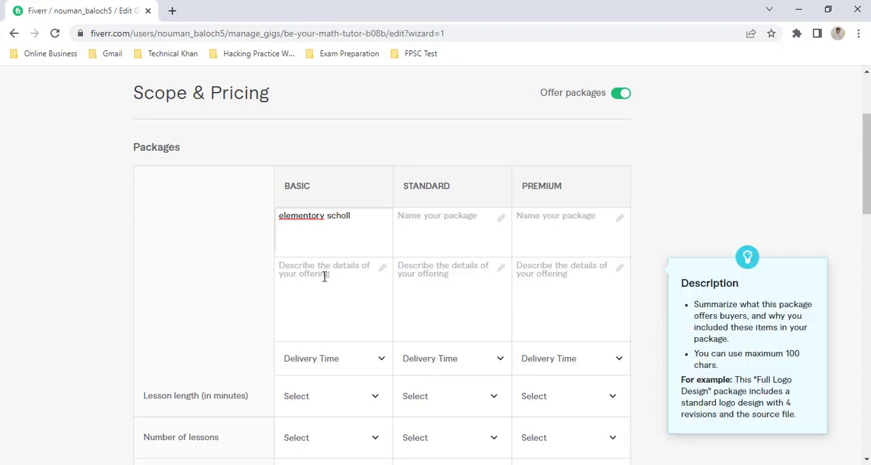
{"action": "left_click", "coordinate": [325, 274]}
{"action": "left_click", "coordinate": [356, 221]}
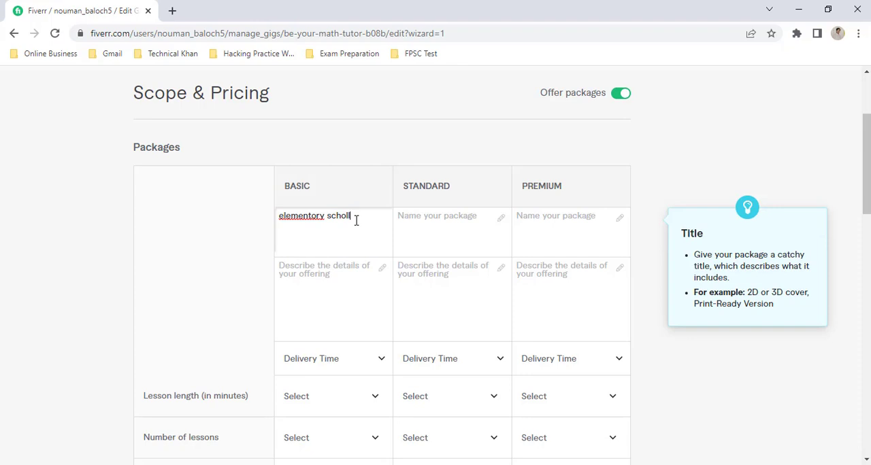
{"action": "type", "text": "ol"}
Step: Name the Standard package "High Scholl" and the Premium package "Graduate"
{"action": "left_click", "coordinate": [415, 219]}
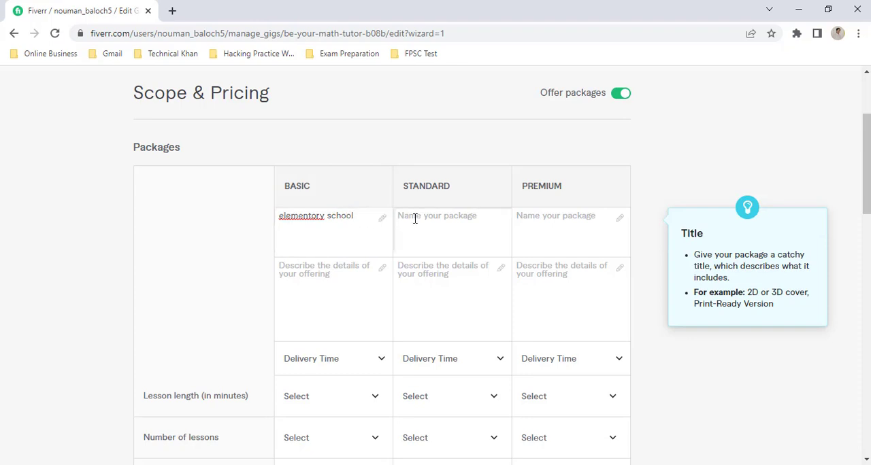
{"action": "type", "text": "High Scholl"}
{"action": "left_click", "coordinate": [560, 231]}
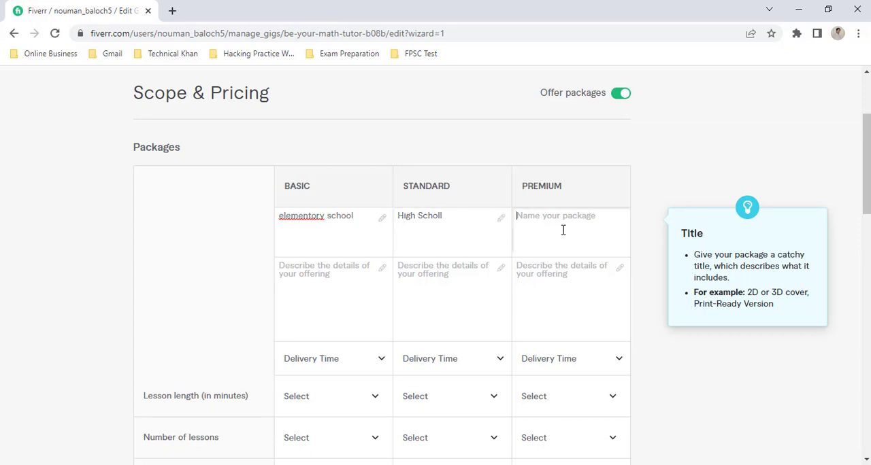
{"action": "type", "text": "Graduate"}
Step: Describe the Basic package's offering as "Exercise + Practice"
{"action": "left_click", "coordinate": [346, 277]}
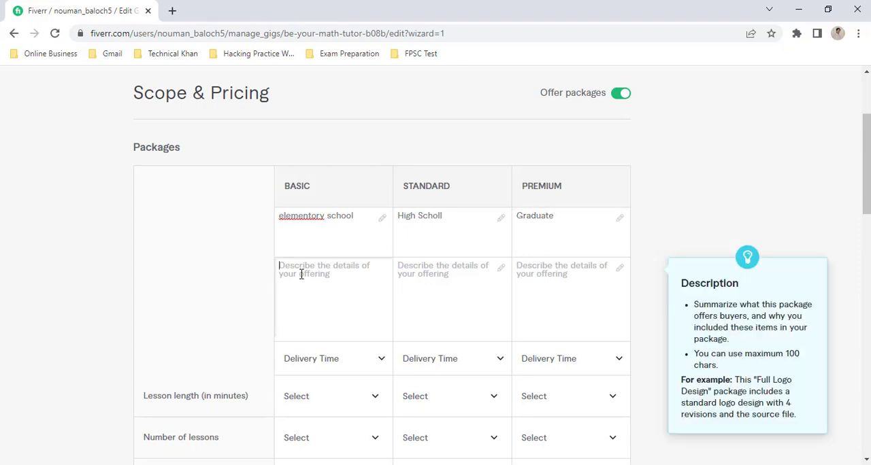
{"action": "type", "text": "Exercise + Practice"}
Step: Copy the Basic description "Exercise + Practice" into the Standard and Premium package descriptions
{"action": "key", "text": "ctrl+a"}
{"action": "key", "text": "ctrl+c"}
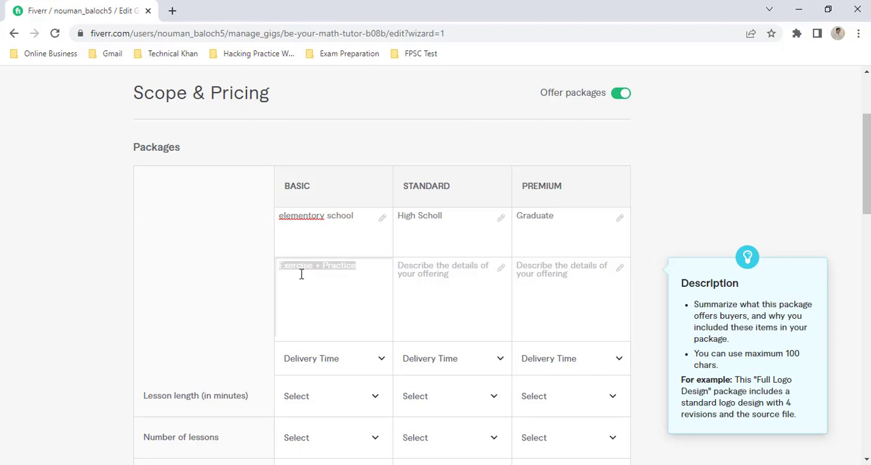
{"action": "left_click", "coordinate": [429, 275]}
{"action": "key", "text": "ctrl+v"}
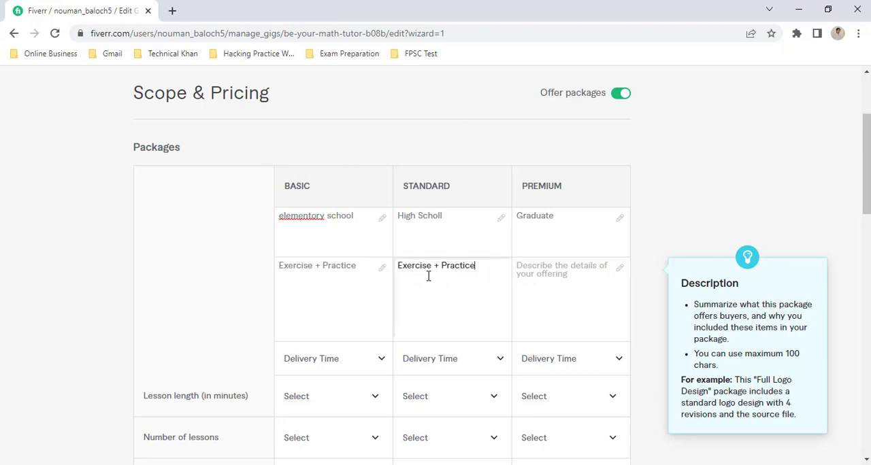
{"action": "left_click", "coordinate": [544, 294]}
{"action": "key", "text": "ctrl+v"}
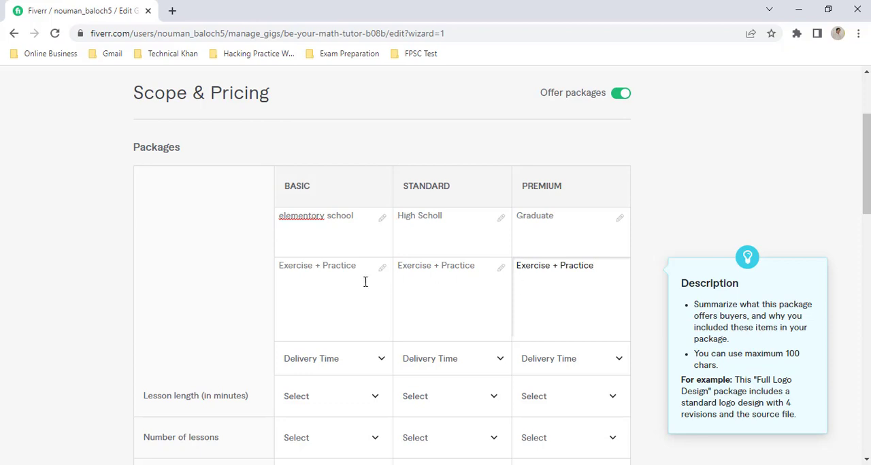
{"action": "left_click", "coordinate": [309, 213]}
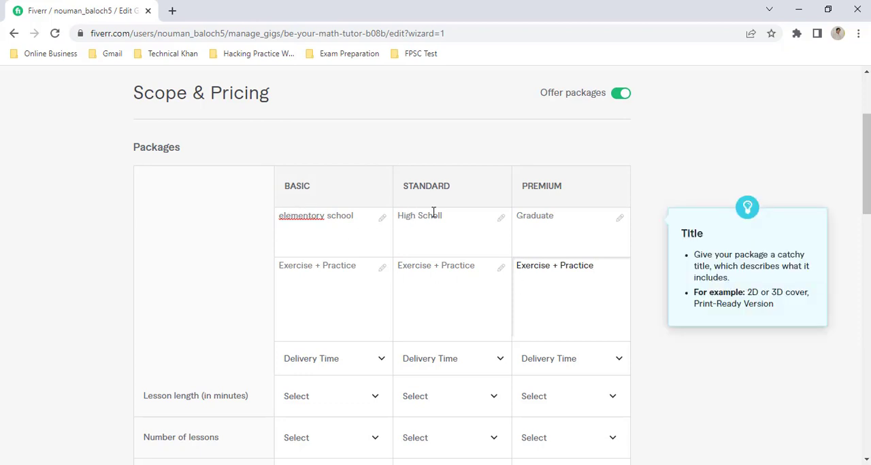
{"action": "left_click", "coordinate": [535, 262]}
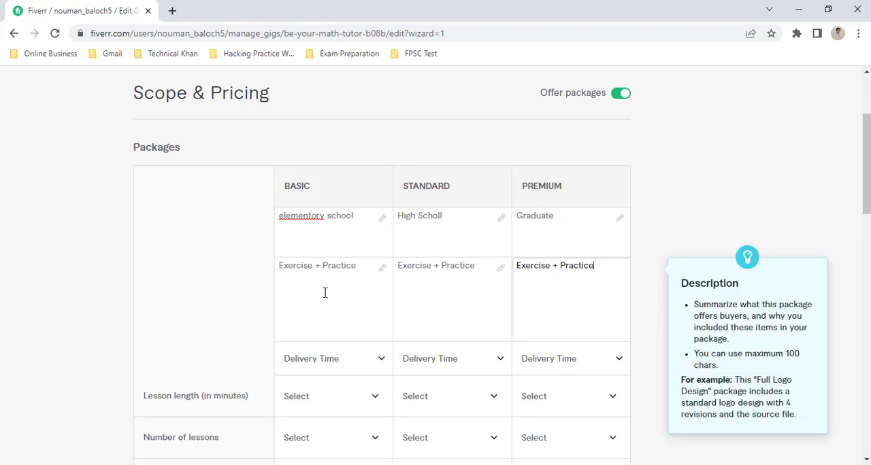
Step: Set the Basic package's delivery time to 1 day and its lesson length to 60 minutes
{"action": "scroll", "coordinate": [324, 293], "scroll_direction": "down", "scroll_amount": 2}
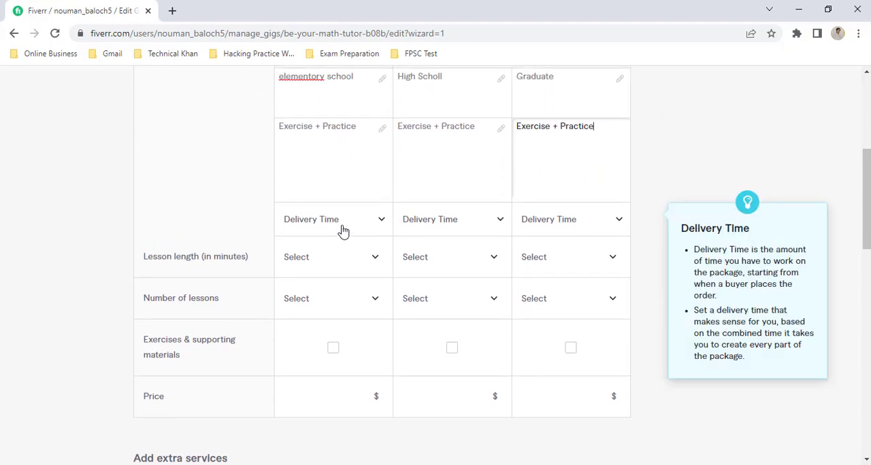
{"action": "left_click", "coordinate": [343, 232]}
{"action": "left_click", "coordinate": [335, 308]}
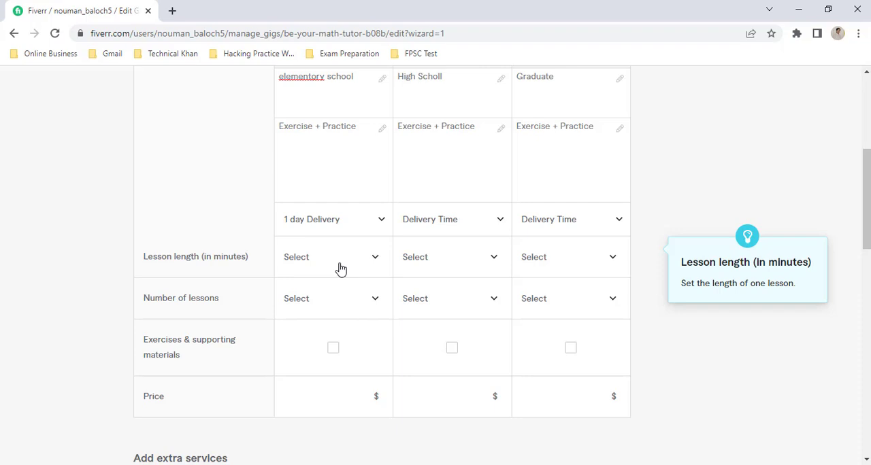
{"action": "left_click", "coordinate": [341, 265]}
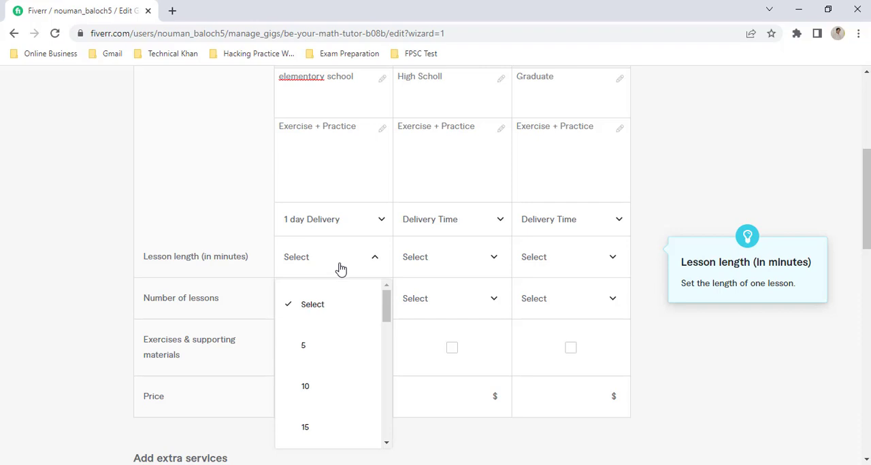
{"action": "scroll", "coordinate": [341, 378], "scroll_direction": "down", "scroll_amount": 5}
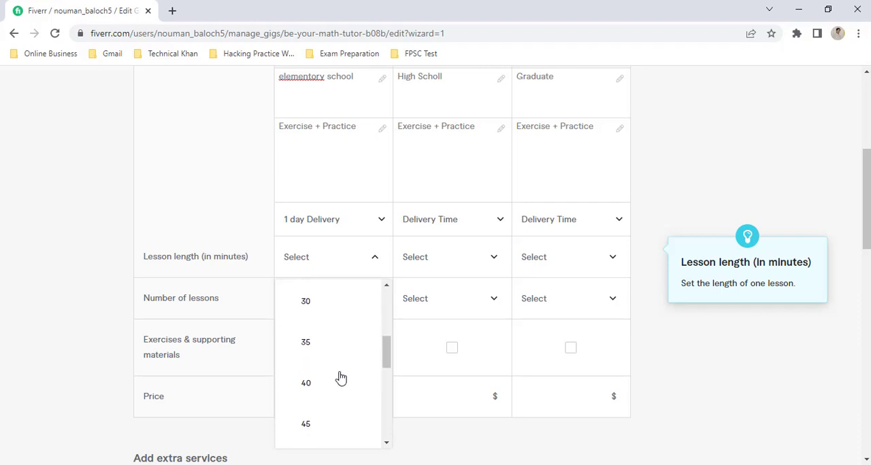
{"action": "scroll", "coordinate": [341, 379], "scroll_direction": "down", "scroll_amount": 2}
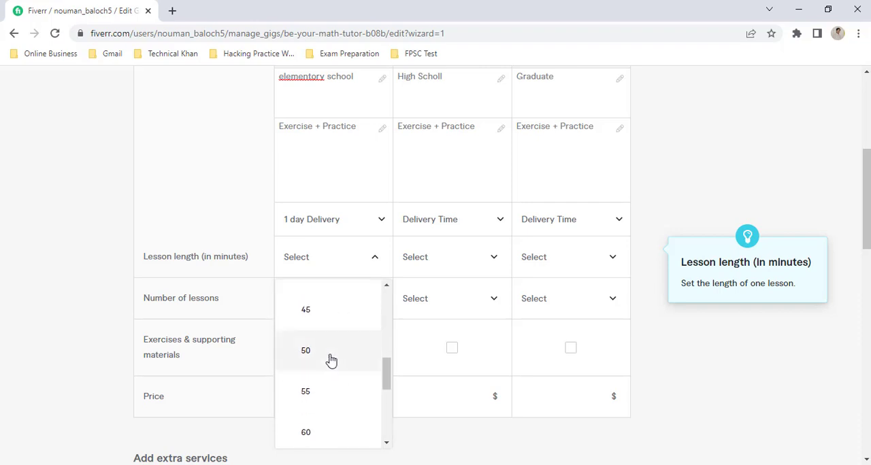
{"action": "left_click", "coordinate": [325, 433]}
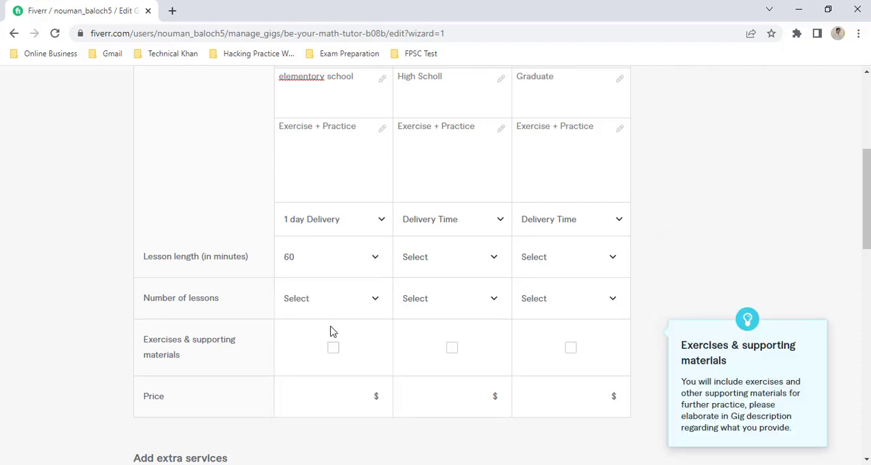
Step: Give the Basic package 2 lessons with exercises and supporting materials included, at a price of $25
{"action": "left_click", "coordinate": [327, 305]}
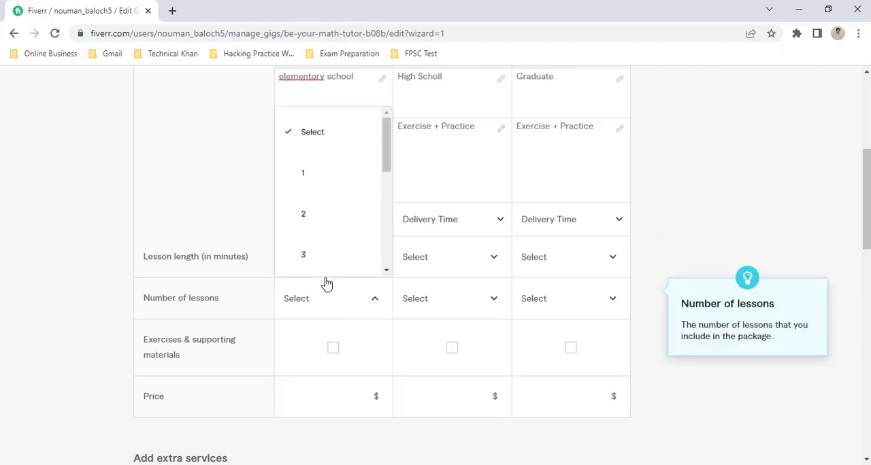
{"action": "left_click", "coordinate": [325, 214]}
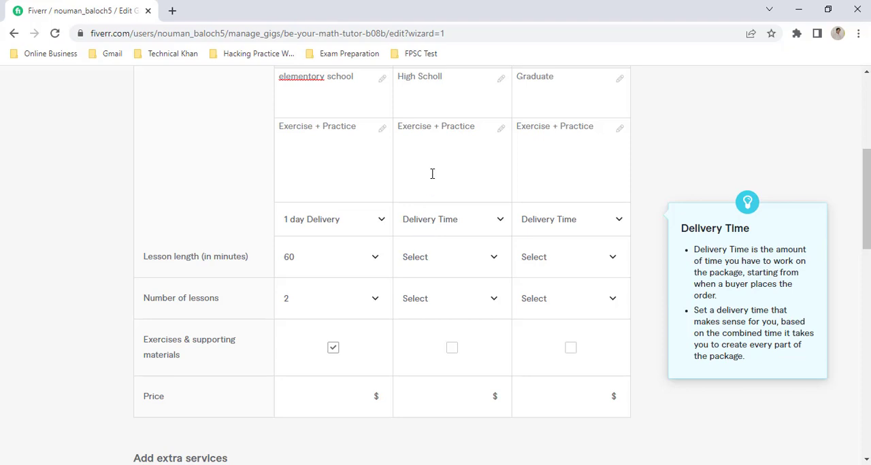
{"action": "scroll", "coordinate": [449, 208], "scroll_direction": "up", "scroll_amount": 3}
{"action": "scroll", "coordinate": [451, 213], "scroll_direction": "down", "scroll_amount": 4}
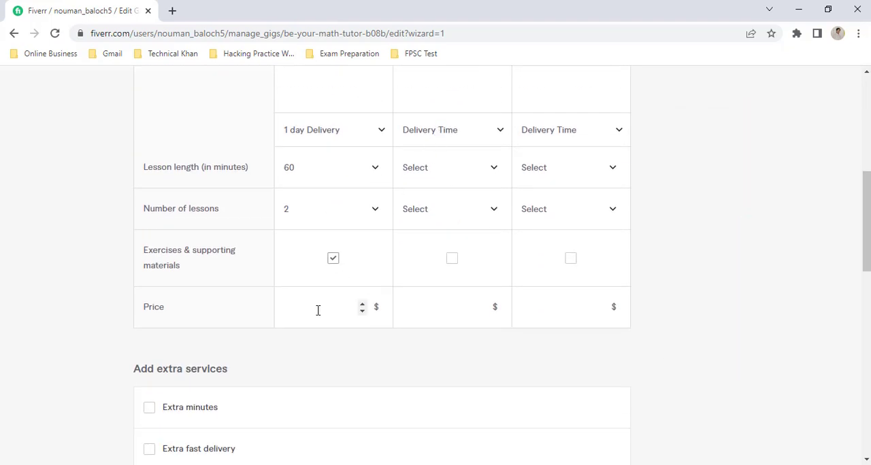
{"action": "left_click", "coordinate": [318, 311]}
{"action": "type", "text": "25"}
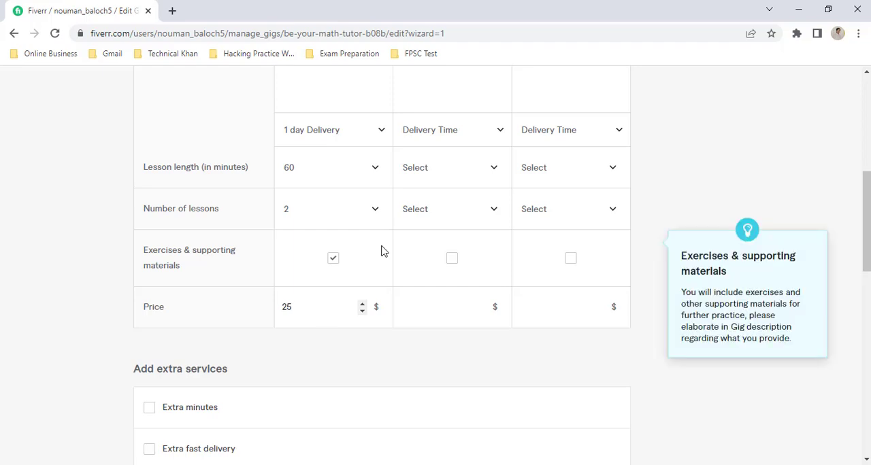
Step: Set the Standard package's delivery time to 1 day and its lesson length to 60 minutes
{"action": "left_click", "coordinate": [456, 139]}
{"action": "left_click", "coordinate": [455, 221]}
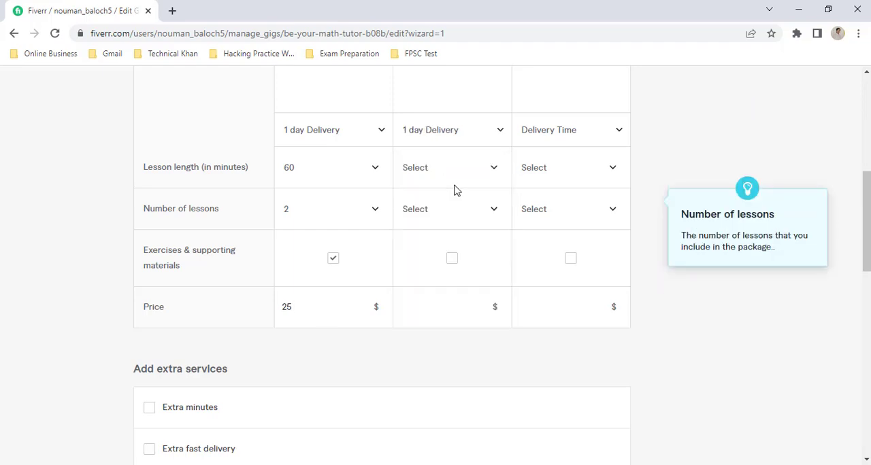
{"action": "left_click", "coordinate": [455, 179]}
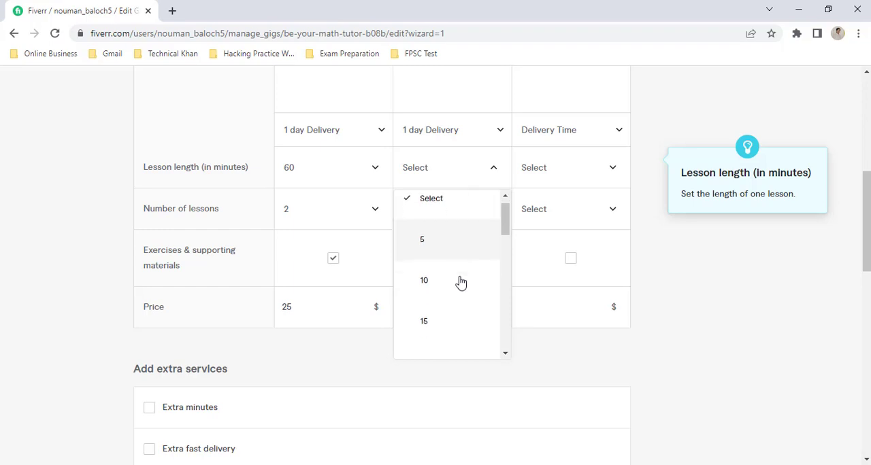
{"action": "scroll", "coordinate": [461, 283], "scroll_direction": "down", "scroll_amount": 3}
{"action": "scroll", "coordinate": [461, 283], "scroll_direction": "down", "scroll_amount": 2}
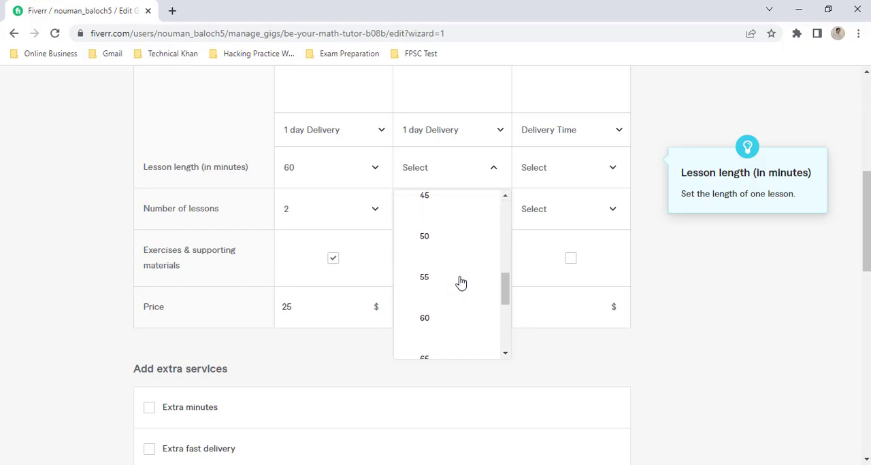
{"action": "left_click", "coordinate": [453, 315]}
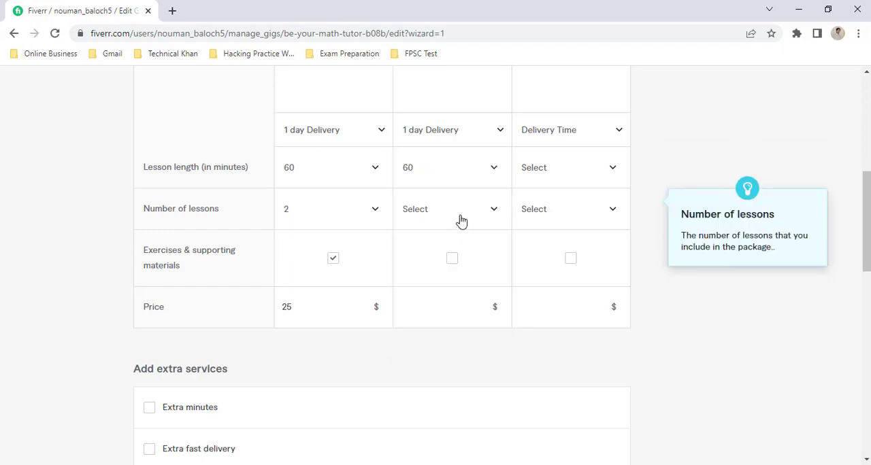
Step: Give the Standard package 3 lessons with exercises and supporting materials included, at a price of $35
{"action": "left_click", "coordinate": [461, 221]}
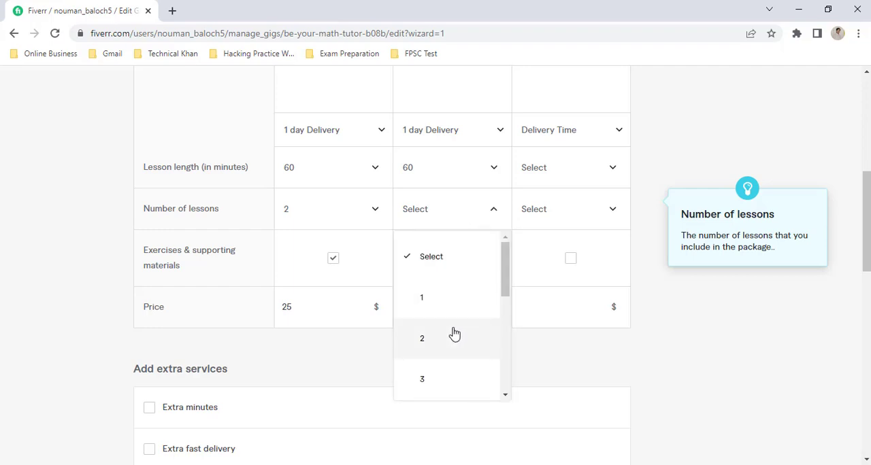
{"action": "left_click", "coordinate": [454, 379]}
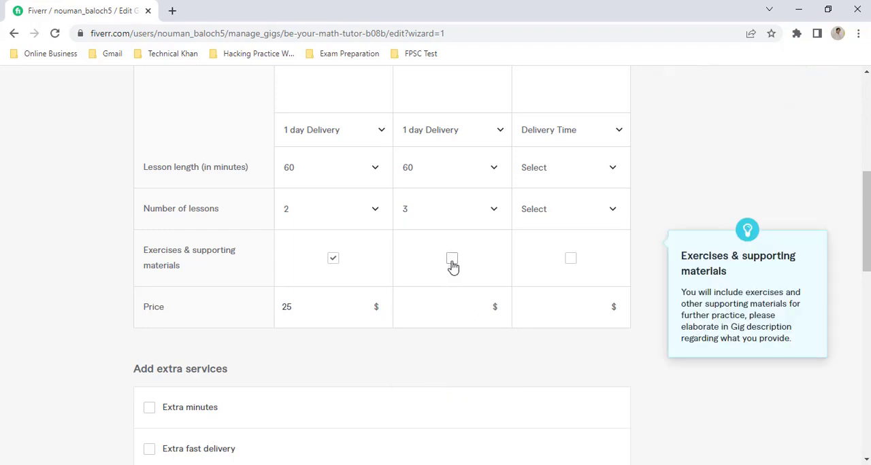
{"action": "left_click", "coordinate": [453, 266]}
{"action": "left_click", "coordinate": [418, 307]}
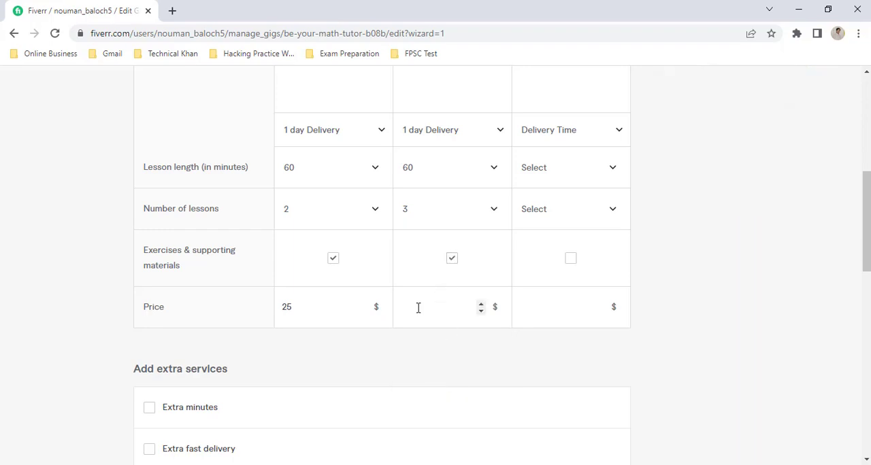
{"action": "type", "text": "35"}
Step: Set the Premium package's delivery time to 1 day and its lesson length to 60 minutes
{"action": "left_click", "coordinate": [539, 136]}
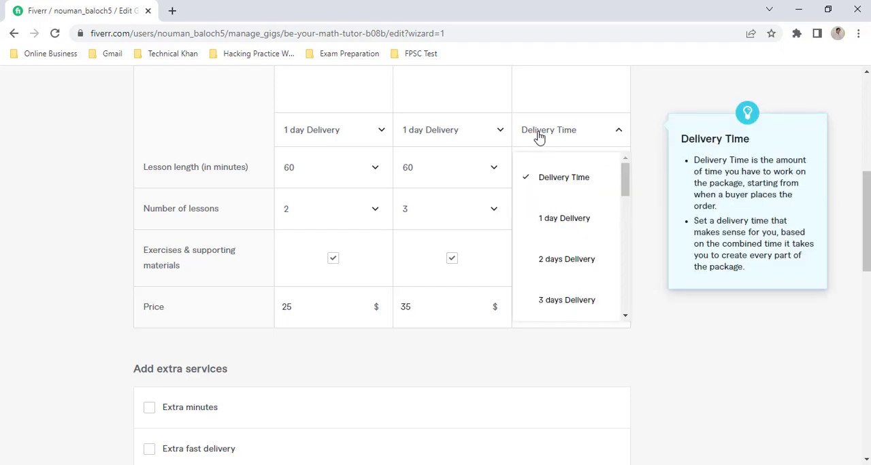
{"action": "left_click", "coordinate": [548, 221]}
{"action": "left_click", "coordinate": [557, 178]}
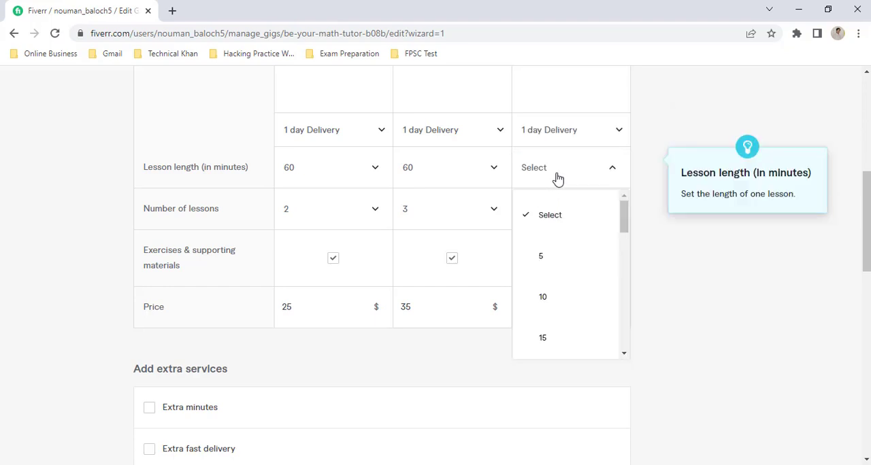
{"action": "scroll", "coordinate": [570, 297], "scroll_direction": "down", "scroll_amount": 4}
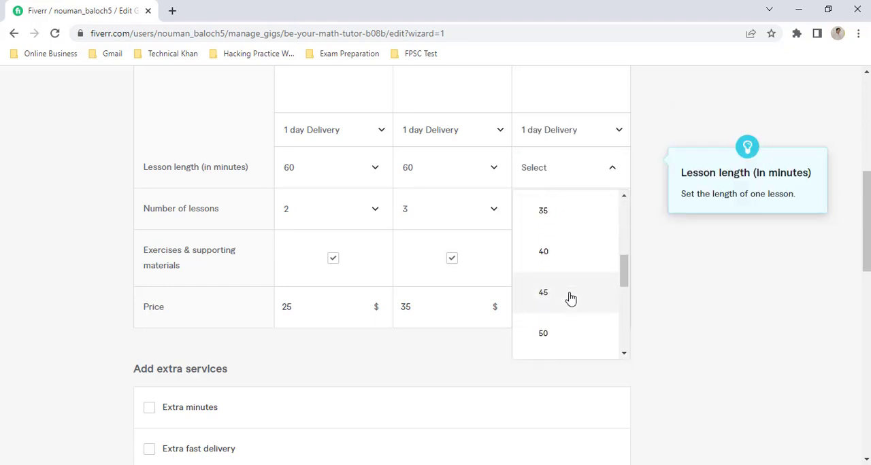
{"action": "scroll", "coordinate": [569, 298], "scroll_direction": "down", "scroll_amount": 1}
{"action": "left_click", "coordinate": [548, 338]}
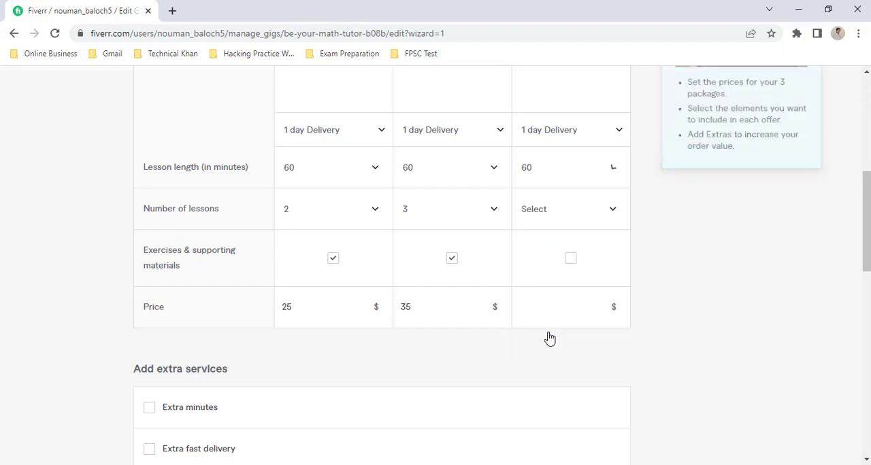
Step: Give the Premium package 3 lessons with exercises and supporting materials included, at a price of $45
{"action": "left_click", "coordinate": [562, 213]}
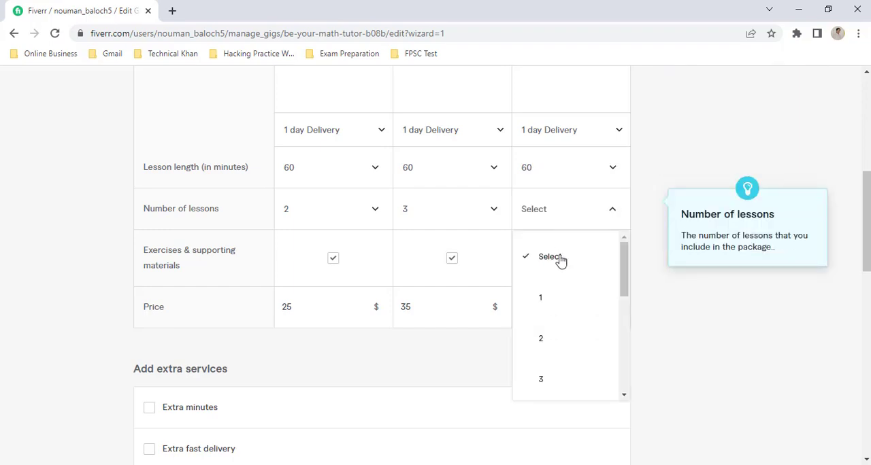
{"action": "left_click", "coordinate": [562, 378]}
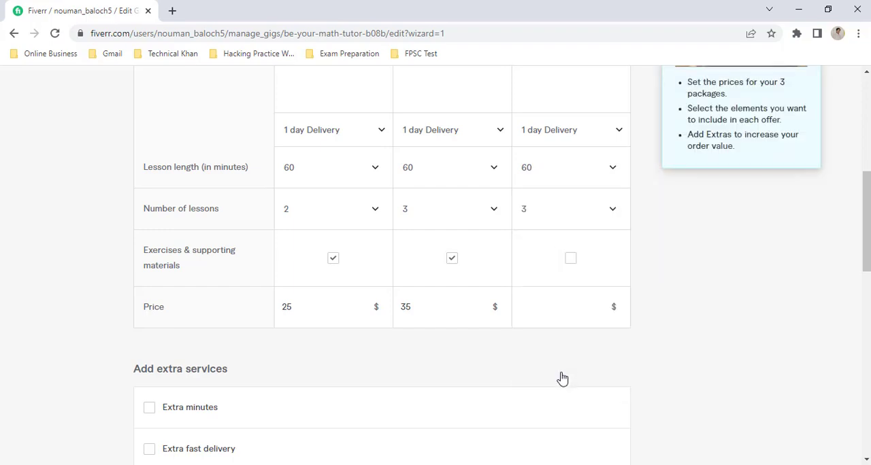
{"action": "left_click", "coordinate": [570, 259]}
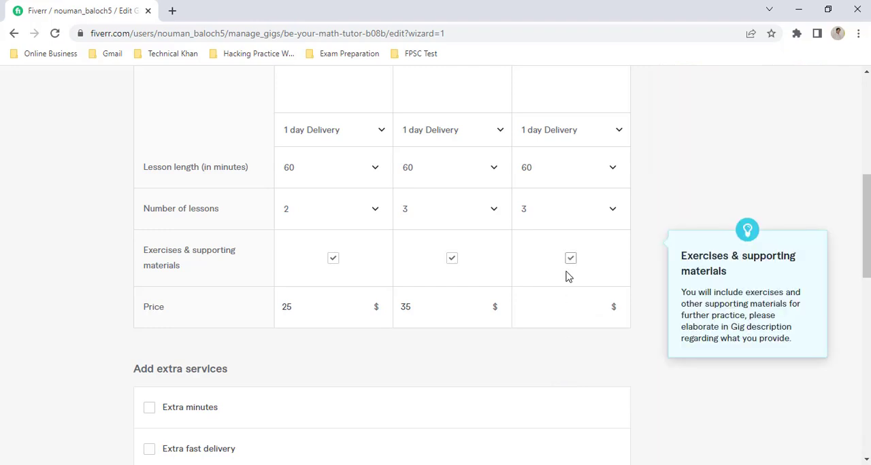
{"action": "left_click", "coordinate": [538, 307]}
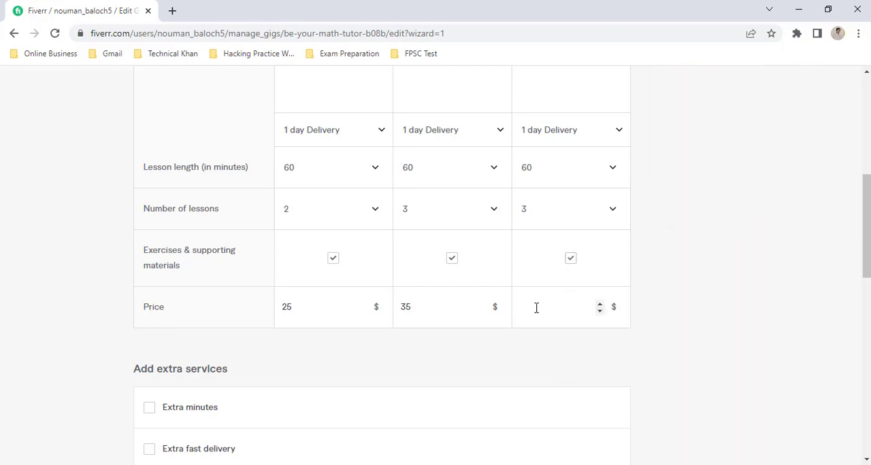
{"action": "type", "text": "45"}
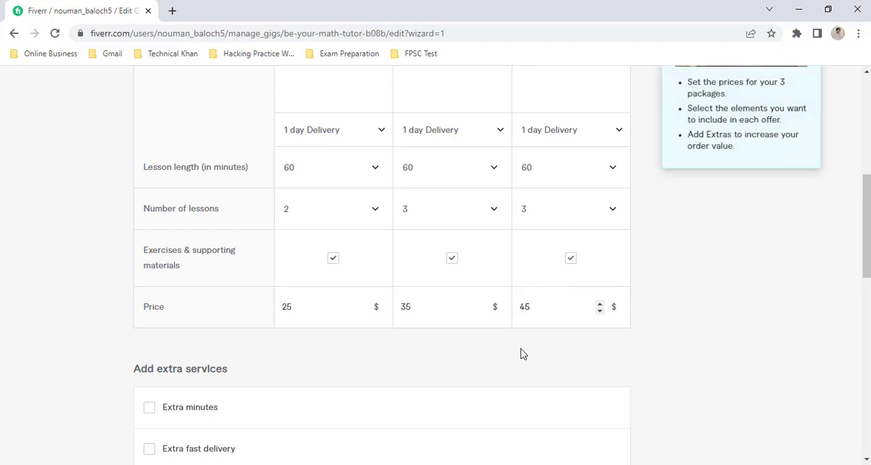
Step: Examine the extra services on offer and the per-package rate fields of Extra minutes, leaving that option switched off
{"action": "scroll", "coordinate": [521, 354], "scroll_direction": "down", "scroll_amount": 3}
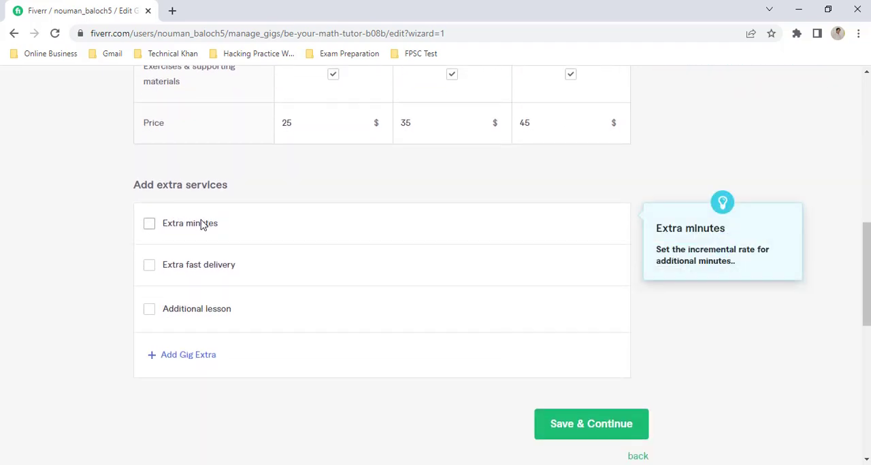
{"action": "scroll", "coordinate": [200, 224], "scroll_direction": "down", "scroll_amount": 1}
{"action": "scroll", "coordinate": [142, 111], "scroll_direction": "down", "scroll_amount": 1}
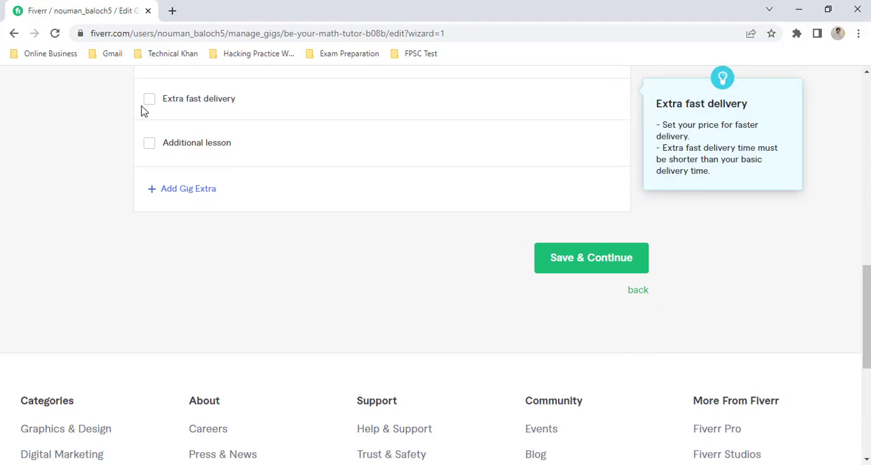
{"action": "scroll", "coordinate": [142, 111], "scroll_direction": "up", "scroll_amount": 1}
{"action": "mouse_move", "coordinate": [221, 215]}
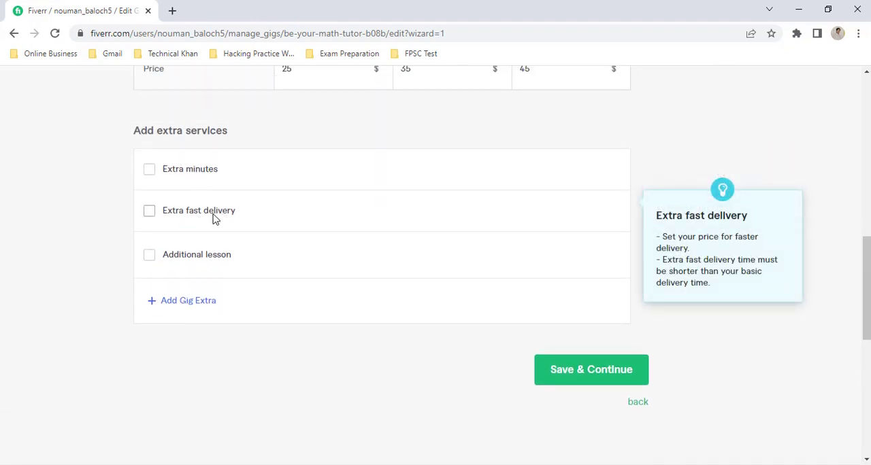
{"action": "left_click", "coordinate": [150, 172]}
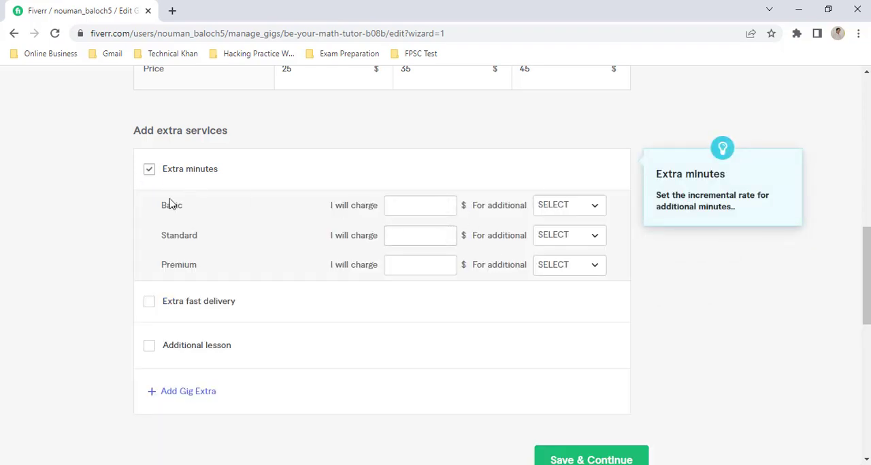
{"action": "left_click", "coordinate": [150, 171]}
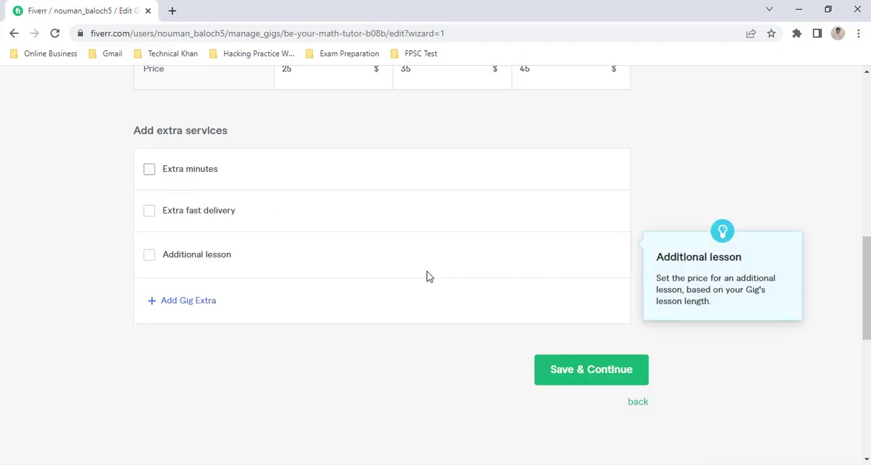
Step: Save the package pricing and continue to the gig's Description & FAQ stage
{"action": "scroll", "coordinate": [428, 276], "scroll_direction": "down", "scroll_amount": 1}
{"action": "left_click", "coordinate": [580, 317]}
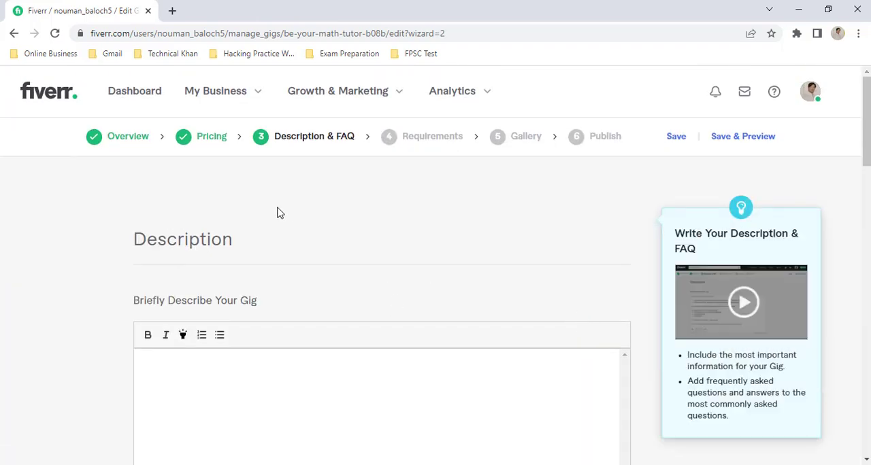
{"action": "scroll", "coordinate": [279, 213], "scroll_direction": "down", "scroll_amount": 2}
{"action": "scroll", "coordinate": [280, 213], "scroll_direction": "up", "scroll_amount": 2}
{"action": "scroll", "coordinate": [278, 213], "scroll_direction": "down", "scroll_amount": 1}
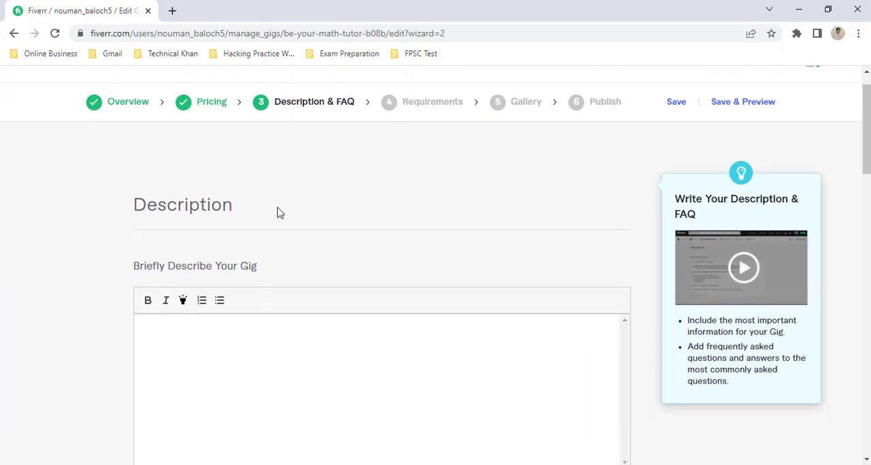
{"action": "scroll", "coordinate": [294, 268], "scroll_direction": "down", "scroll_amount": 5}
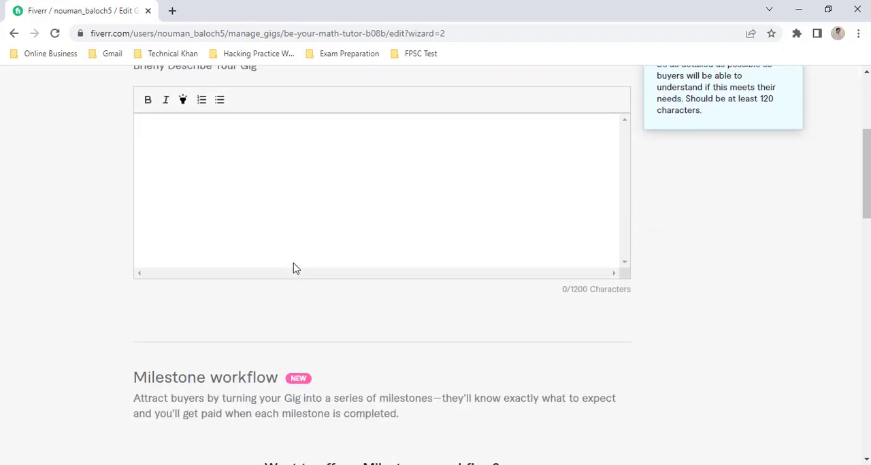
{"action": "scroll", "coordinate": [294, 268], "scroll_direction": "up", "scroll_amount": 6}
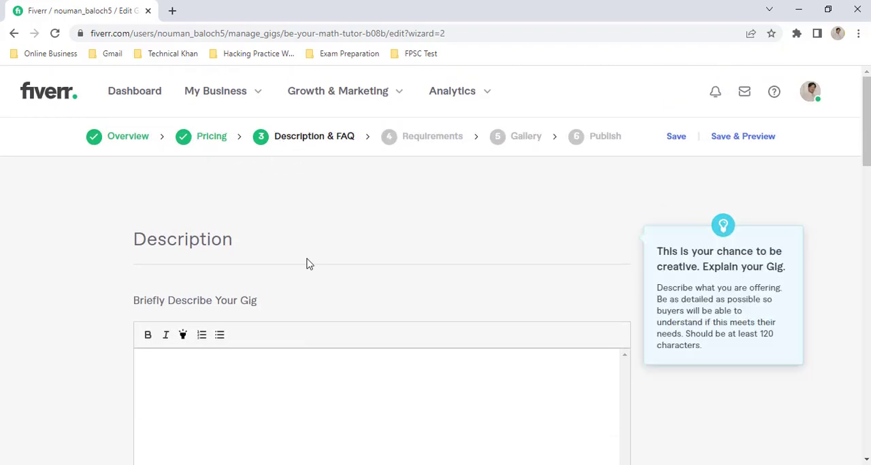
{"action": "scroll", "coordinate": [306, 263], "scroll_direction": "down", "scroll_amount": 4}
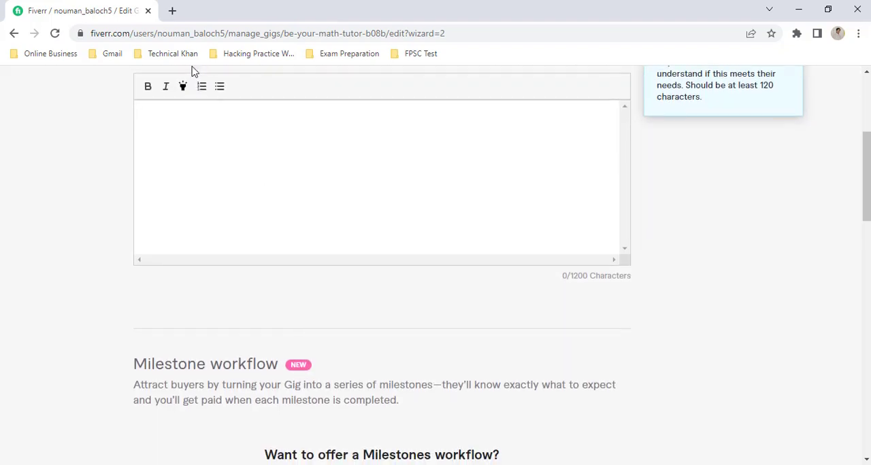
Step: Open fiverr.com in a new browser tab and search its services for "math tutor"
{"action": "left_click", "coordinate": [173, 11]}
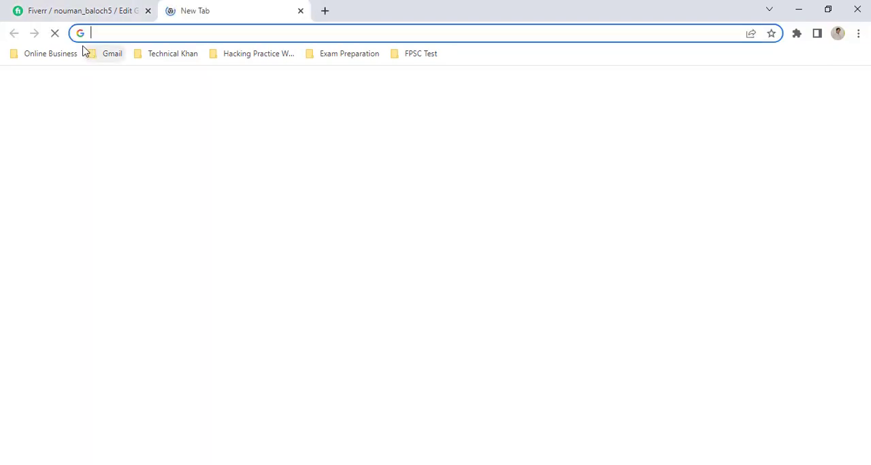
{"action": "type", "text": "fiverr.com"}
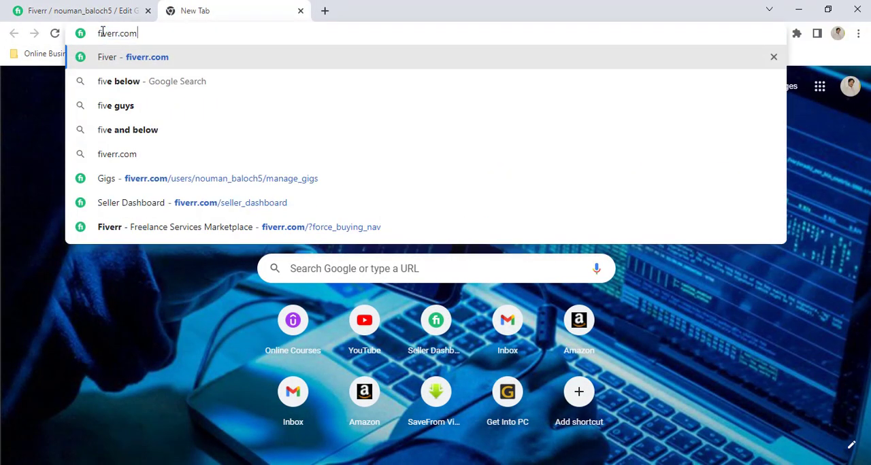
{"action": "key", "text": "Return"}
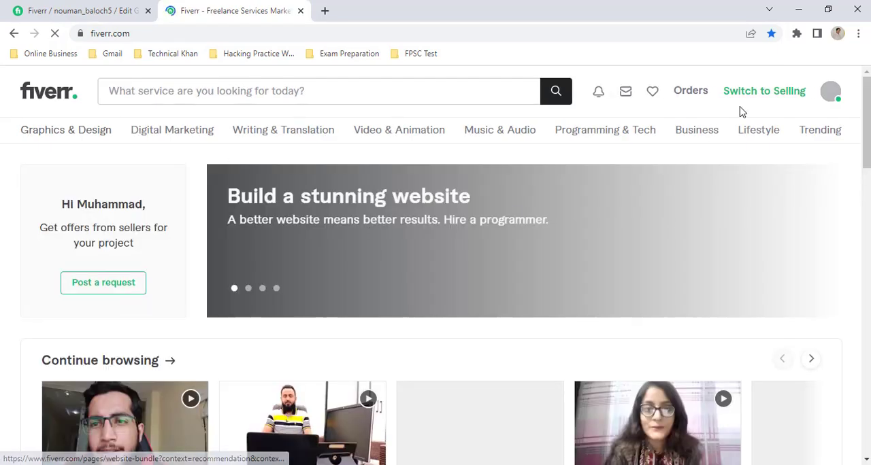
{"action": "left_click", "coordinate": [288, 94]}
{"action": "type", "text": "d"}
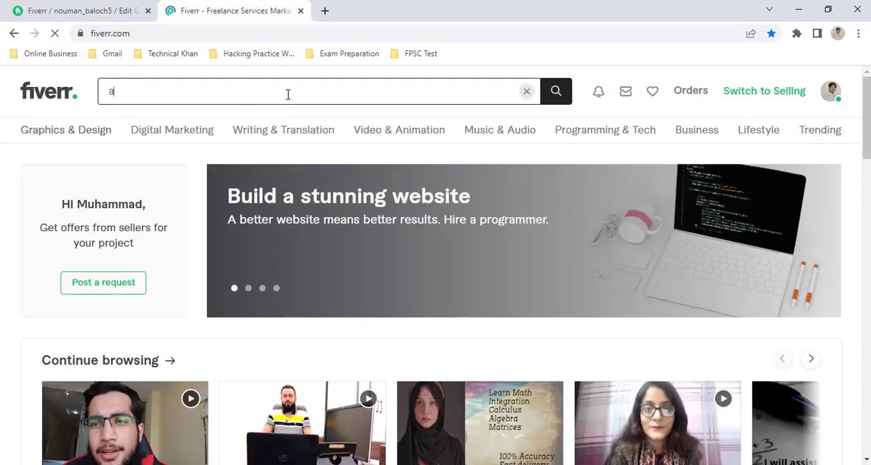
{"action": "key", "text": "BackSpace"}
{"action": "type", "text": "math tutor"}
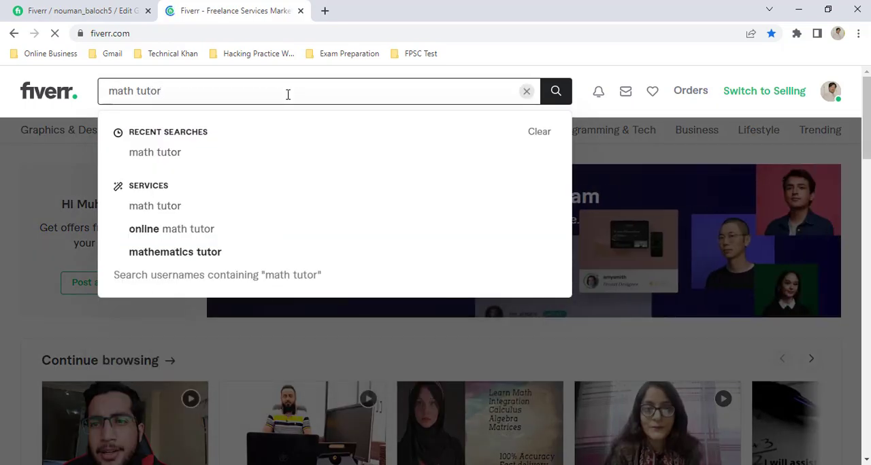
{"action": "left_click", "coordinate": [151, 158]}
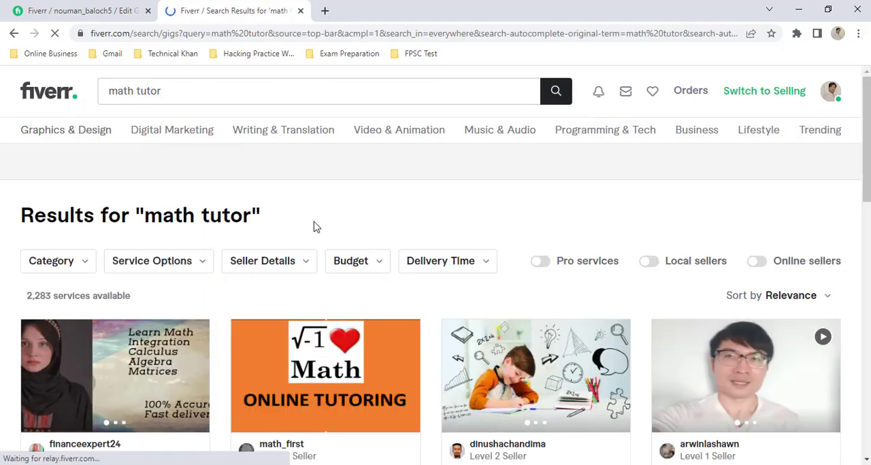
Step: Open the gig "I will be your online math tutor" in a separate tab and go to its About This Gig text
{"action": "scroll", "coordinate": [317, 226], "scroll_direction": "down", "scroll_amount": 1}
{"action": "scroll", "coordinate": [316, 227], "scroll_direction": "down", "scroll_amount": 2}
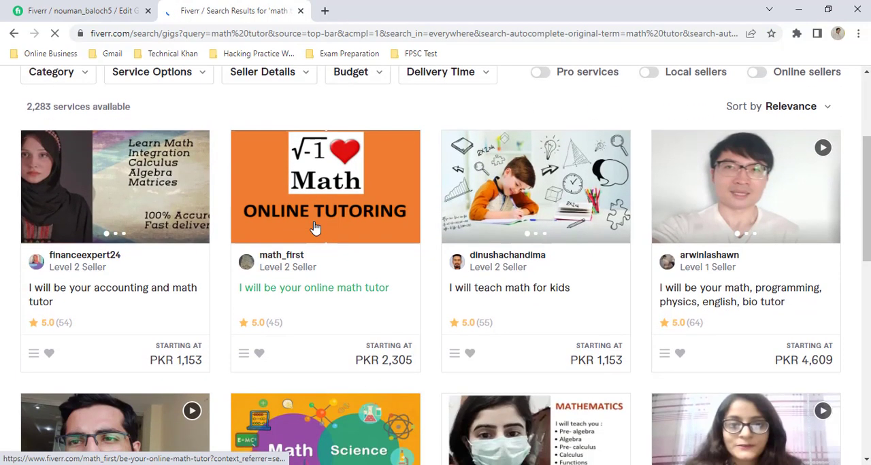
{"action": "right_click", "coordinate": [334, 297]}
{"action": "left_click", "coordinate": [342, 303]}
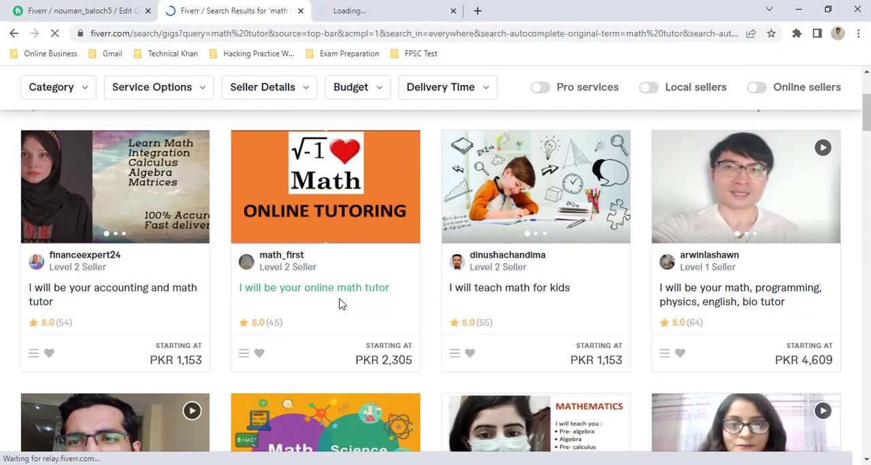
{"action": "left_click", "coordinate": [409, 9]}
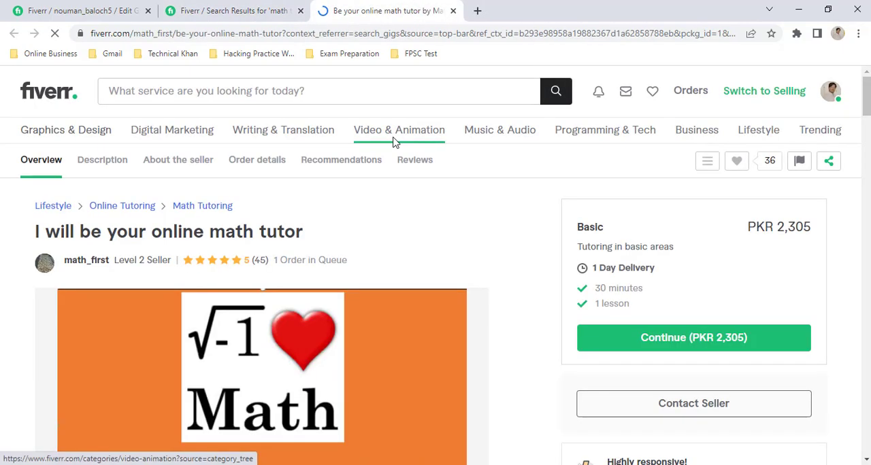
{"action": "scroll", "coordinate": [460, 232], "scroll_direction": "down", "scroll_amount": 8}
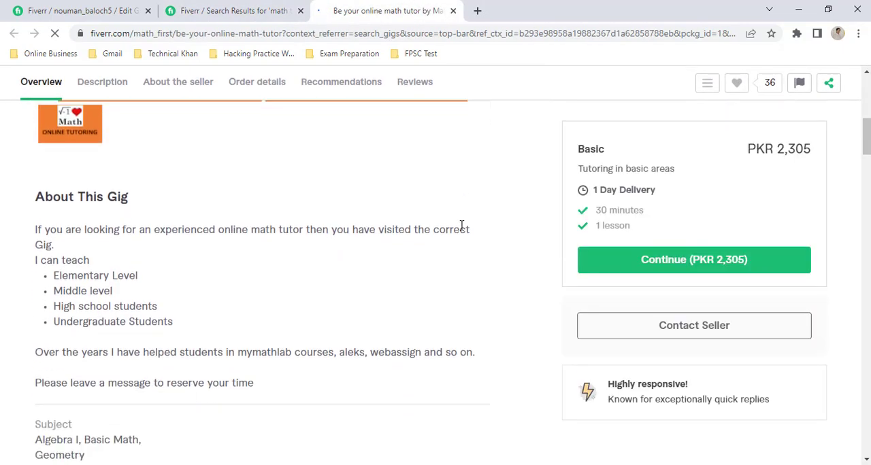
{"action": "scroll", "coordinate": [461, 230], "scroll_direction": "up", "scroll_amount": 2}
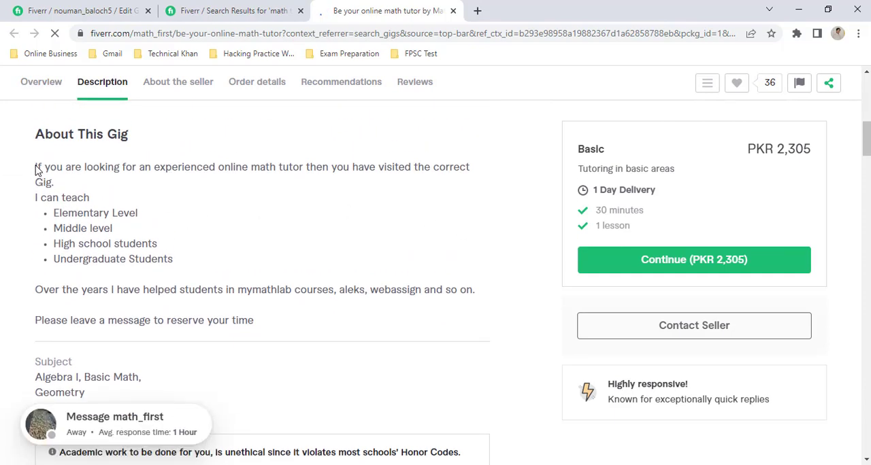
Step: Copy the whole About This Gig text of the found gig into the own gig's description
{"action": "left_click_drag", "start_coordinate": [36, 167], "coordinate": [269, 333]}
{"action": "key", "text": "ctrl+c"}
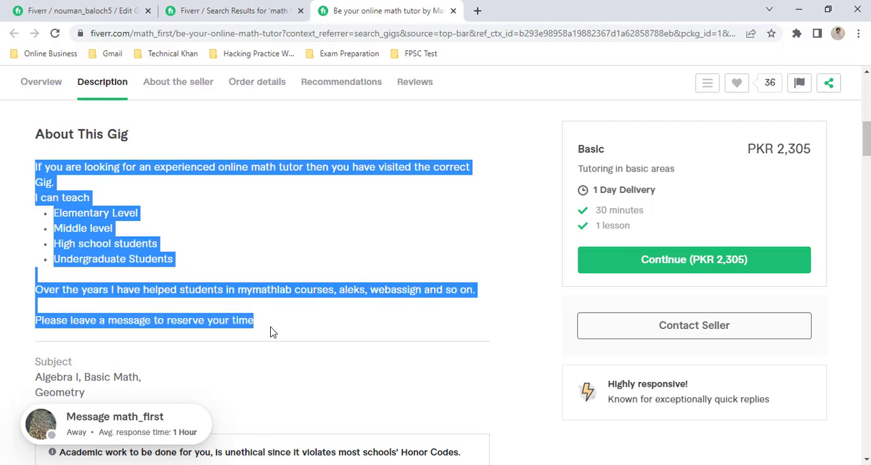
{"action": "left_click", "coordinate": [89, 10]}
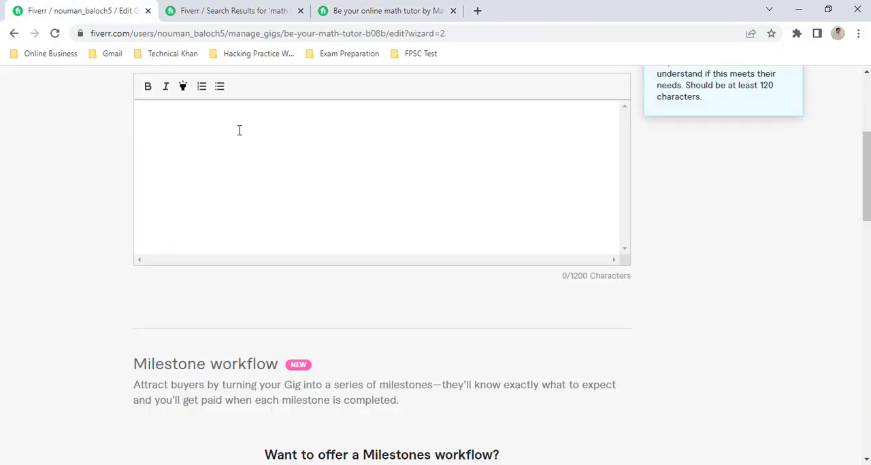
{"action": "key", "text": "ctrl+v"}
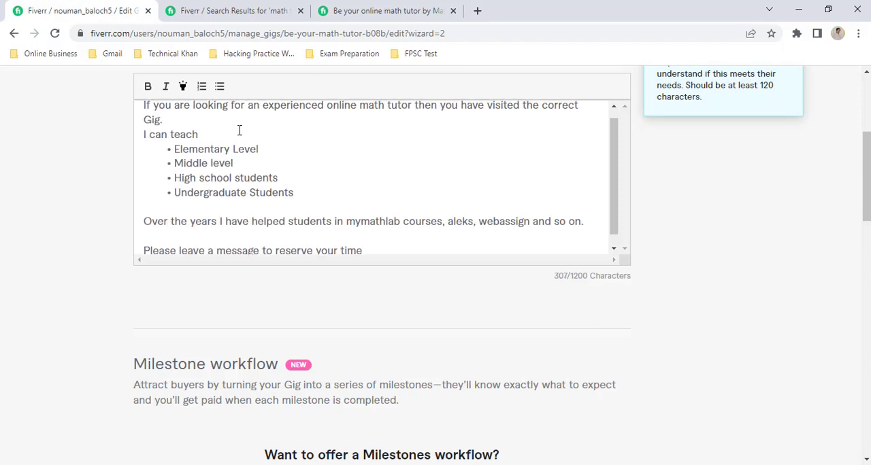
Step: Remove the "Middle level" bullet from the description and change the last bullet to "Graduate Students"
{"action": "scroll", "coordinate": [240, 130], "scroll_direction": "up", "scroll_amount": 1}
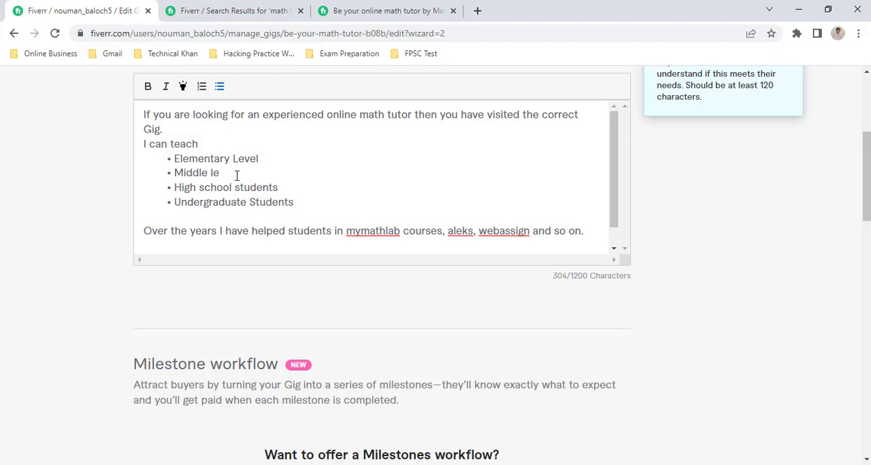
{"action": "key", "text": "BackSpace"}
{"action": "key", "text": "BackSpace"}
{"action": "key", "text": "BackSpace"}
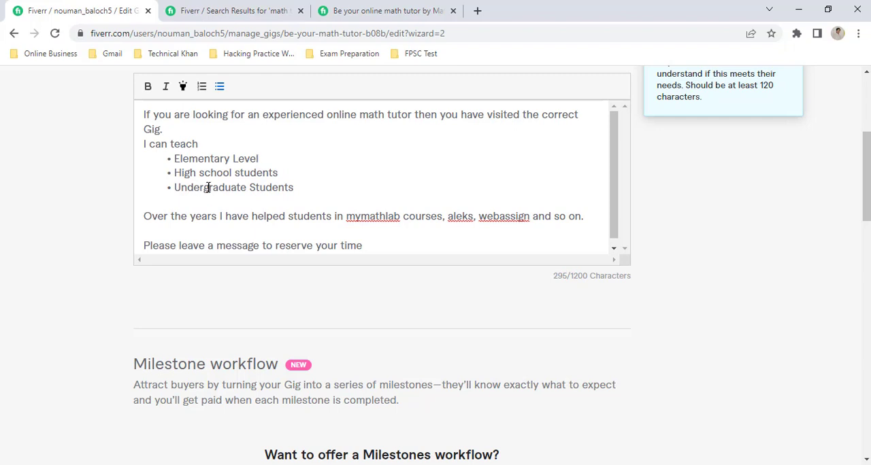
{"action": "key", "text": "BackSpace"}
{"action": "key", "text": "BackSpace"}
{"action": "key", "text": "BackSpace"}
{"action": "key", "text": "BackSpace"}
{"action": "key", "text": "BackSpace"}
{"action": "key", "text": "BackSpace"}
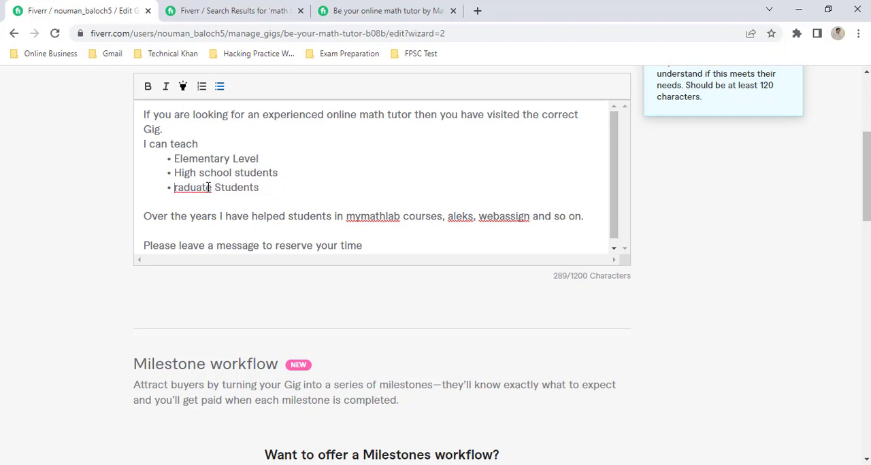
{"action": "type", "text": "G"}
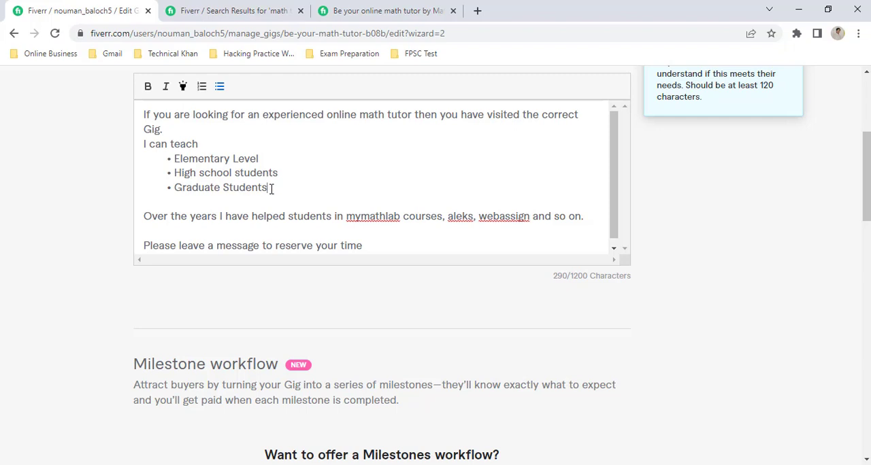
Step: Save the gig description without adding milestones or FAQs and continue to the Requirements stage
{"action": "left_click", "coordinate": [375, 243]}
{"action": "scroll", "coordinate": [426, 249], "scroll_direction": "up", "scroll_amount": 1}
{"action": "scroll", "coordinate": [425, 248], "scroll_direction": "down", "scroll_amount": 1}
{"action": "scroll", "coordinate": [419, 318], "scroll_direction": "down", "scroll_amount": 4}
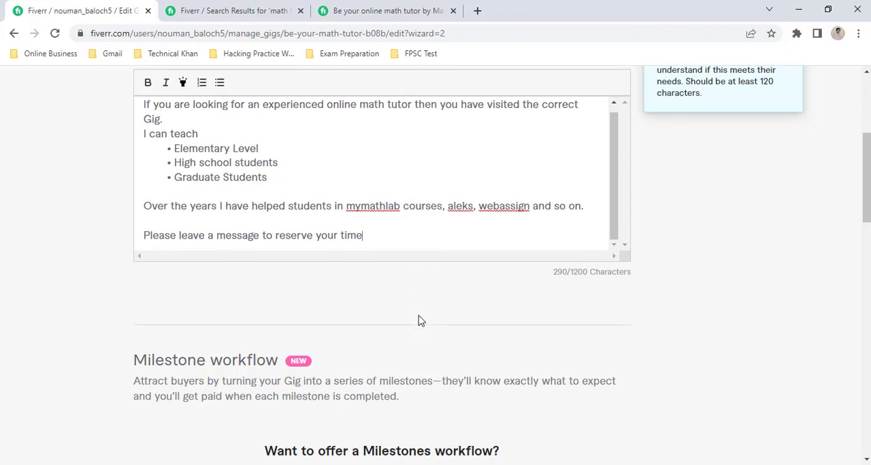
{"action": "scroll", "coordinate": [419, 320], "scroll_direction": "down", "scroll_amount": 6}
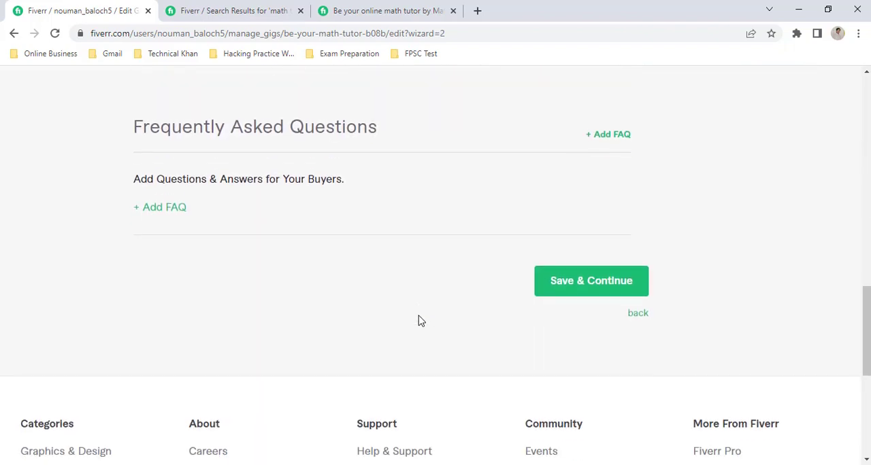
{"action": "left_click", "coordinate": [601, 285]}
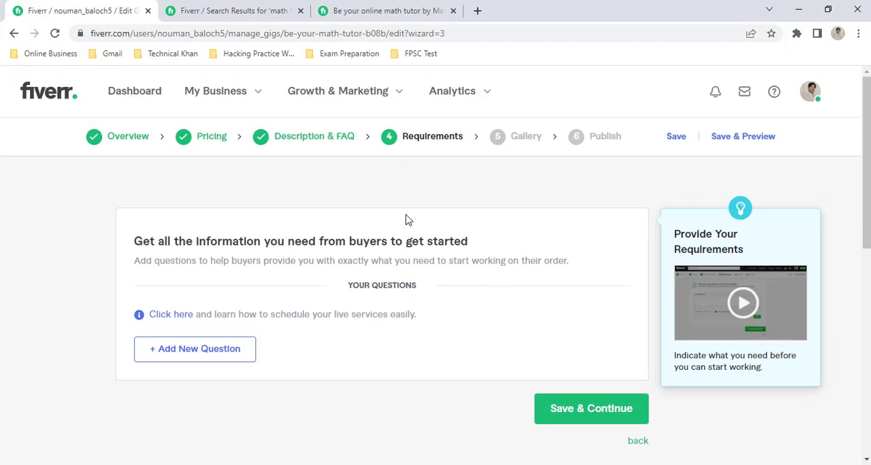
Step: Add the required free-text buyer question "Please mention all required things?" and save the requirements to continue to the Gallery stage
{"action": "left_click", "coordinate": [179, 357]}
{"action": "scroll", "coordinate": [281, 411], "scroll_direction": "down", "scroll_amount": 3}
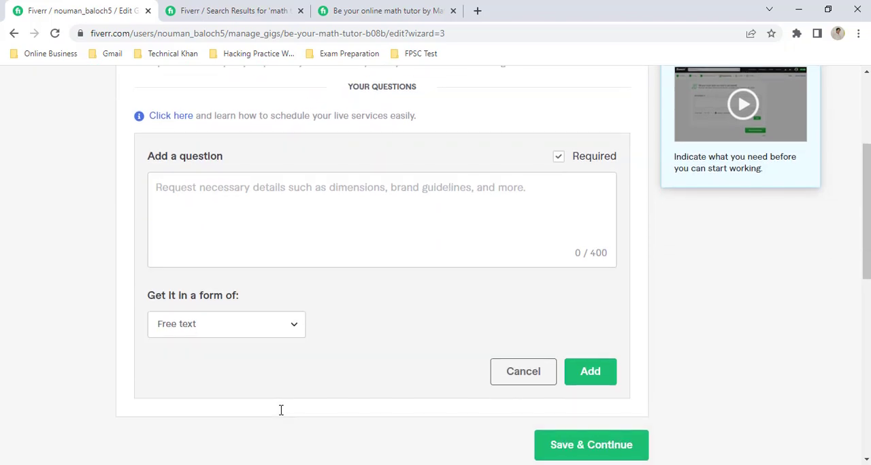
{"action": "left_click", "coordinate": [270, 202]}
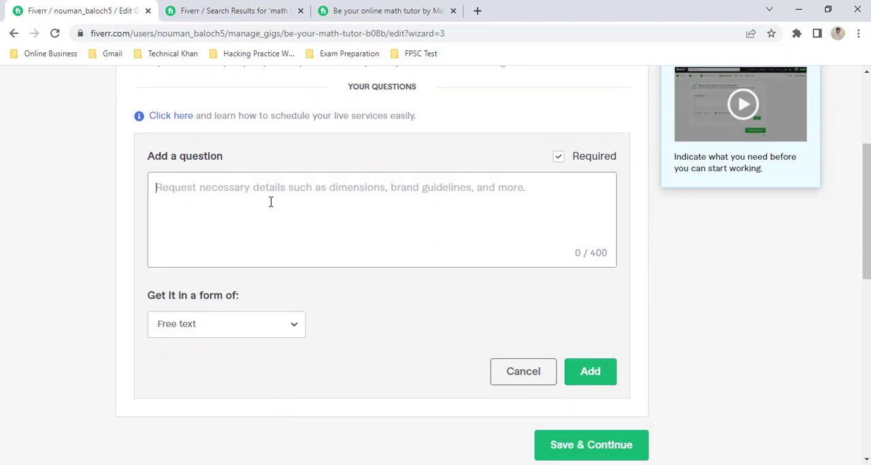
{"action": "type", "text": "Please me"}
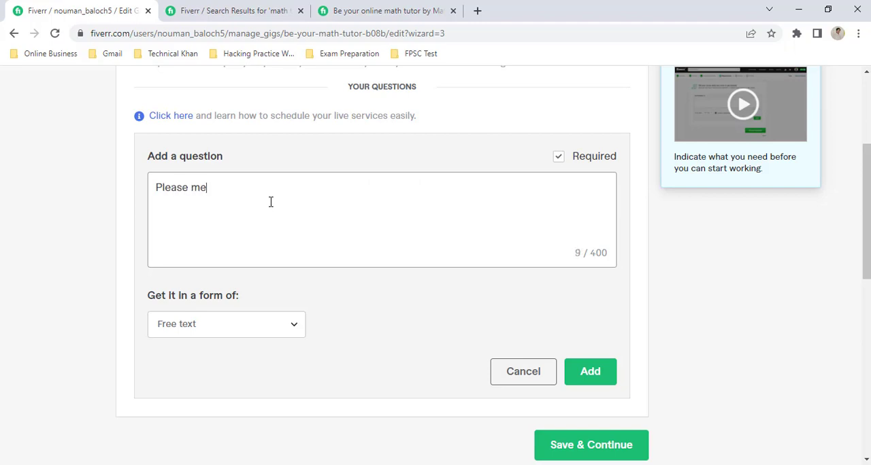
{"action": "type", "text": "ntion all required things?"}
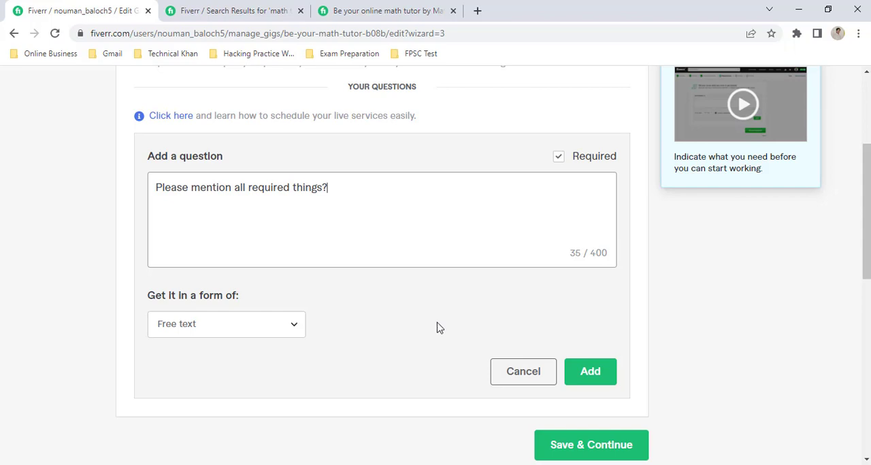
{"action": "left_click", "coordinate": [593, 380]}
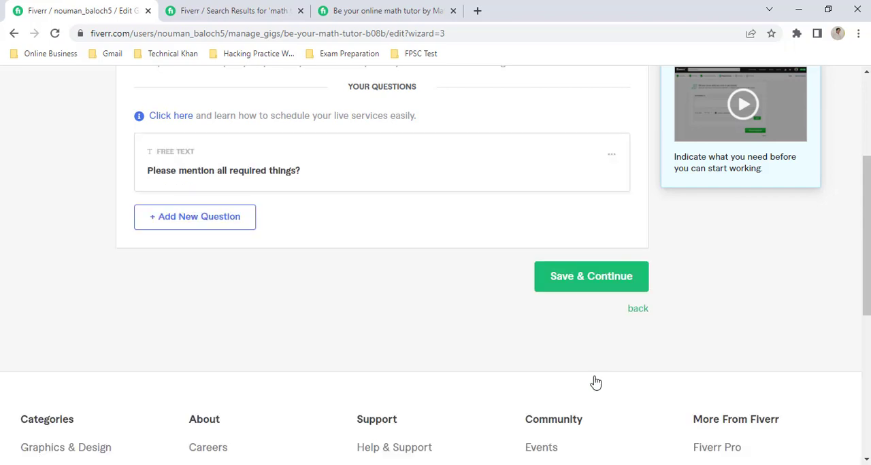
{"action": "left_click", "coordinate": [595, 290]}
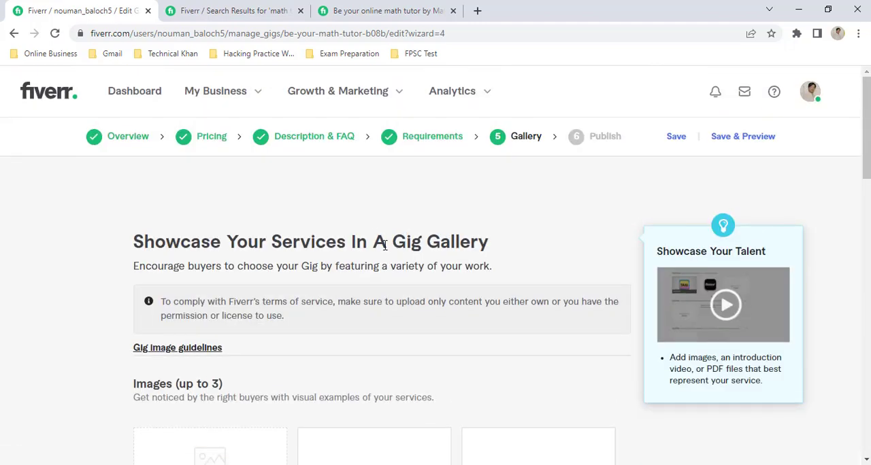
Step: Upload the images 1 and 2 from the Downloads folder as the first and second gig gallery images
{"action": "scroll", "coordinate": [394, 238], "scroll_direction": "down", "scroll_amount": 1}
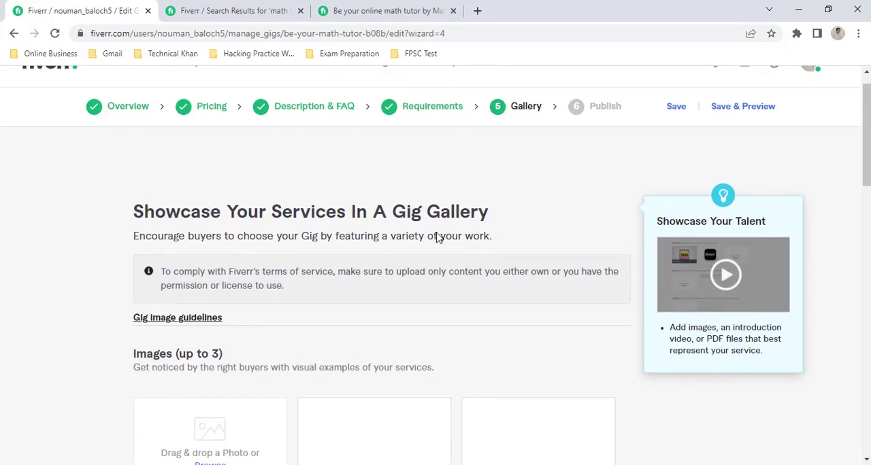
{"action": "scroll", "coordinate": [438, 234], "scroll_direction": "down", "scroll_amount": 2}
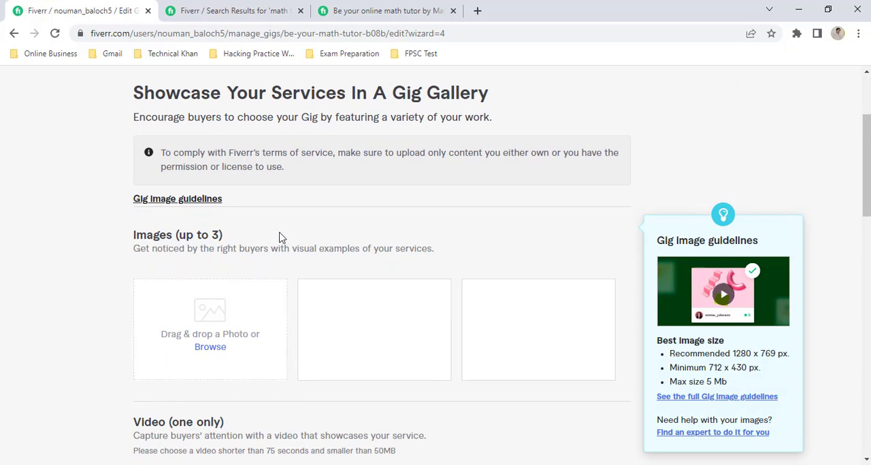
{"action": "left_click", "coordinate": [212, 352]}
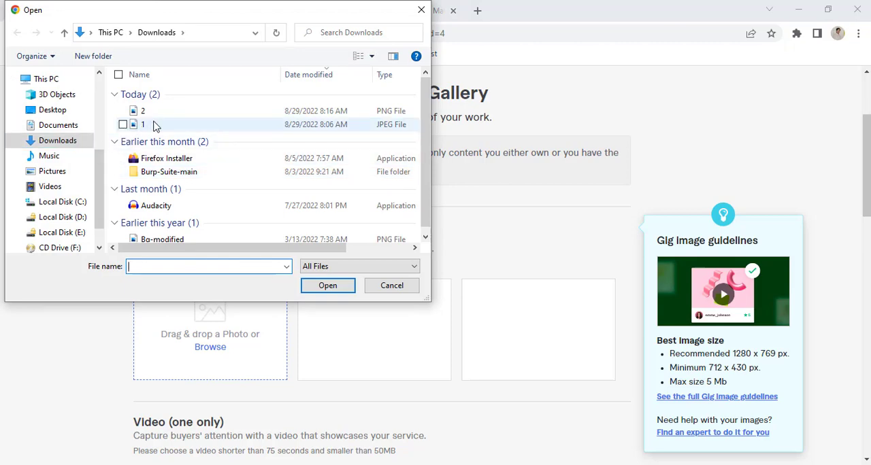
{"action": "left_click", "coordinate": [153, 125]}
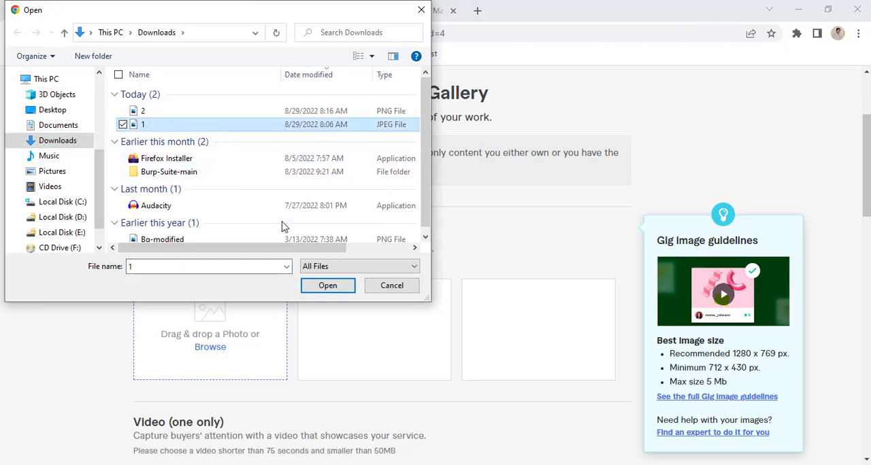
{"action": "left_click", "coordinate": [327, 285]}
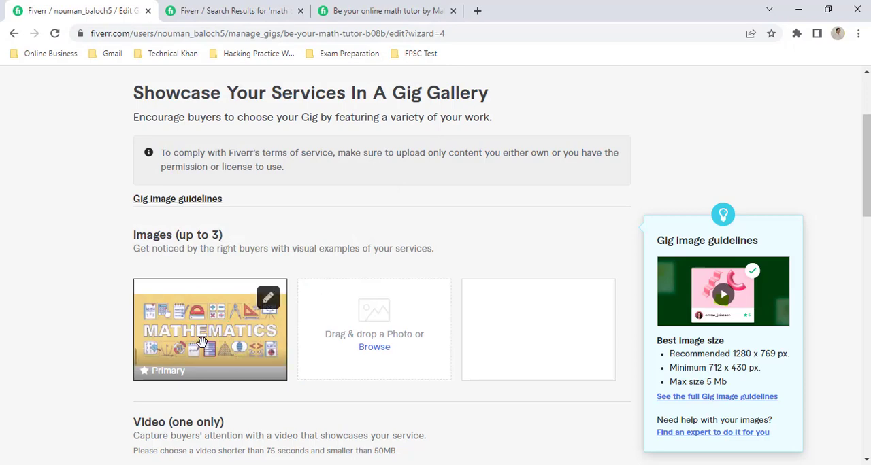
{"action": "left_click", "coordinate": [375, 348]}
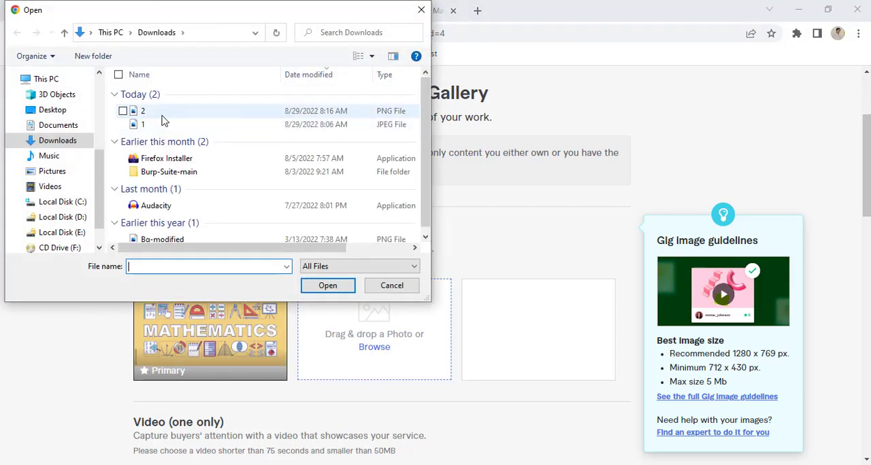
{"action": "left_click", "coordinate": [163, 117]}
{"action": "left_click", "coordinate": [327, 286]}
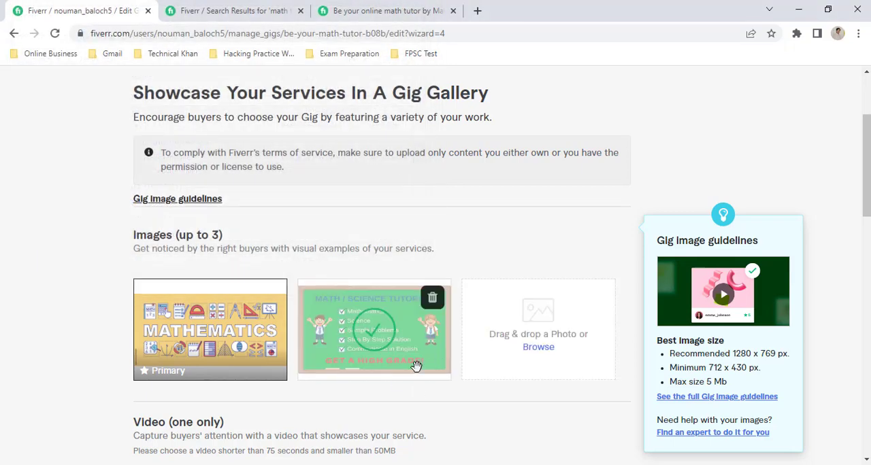
Step: Save the gallery without adding a third image, video or PDF documents and continue to the Publish stage
{"action": "scroll", "coordinate": [415, 366], "scroll_direction": "down", "scroll_amount": 1}
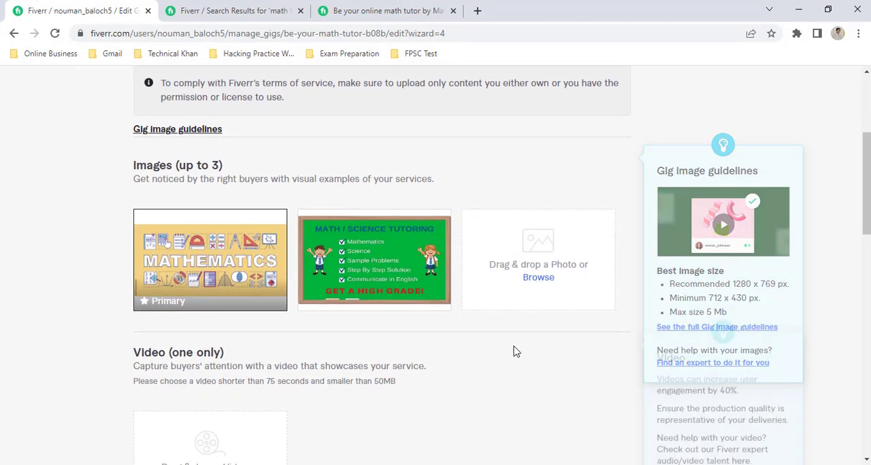
{"action": "scroll", "coordinate": [515, 351], "scroll_direction": "down", "scroll_amount": 2}
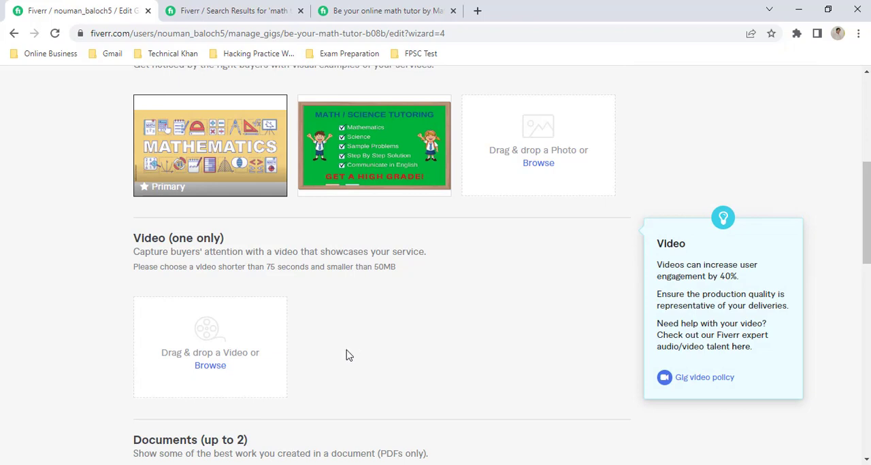
{"action": "scroll", "coordinate": [346, 354], "scroll_direction": "down", "scroll_amount": 3}
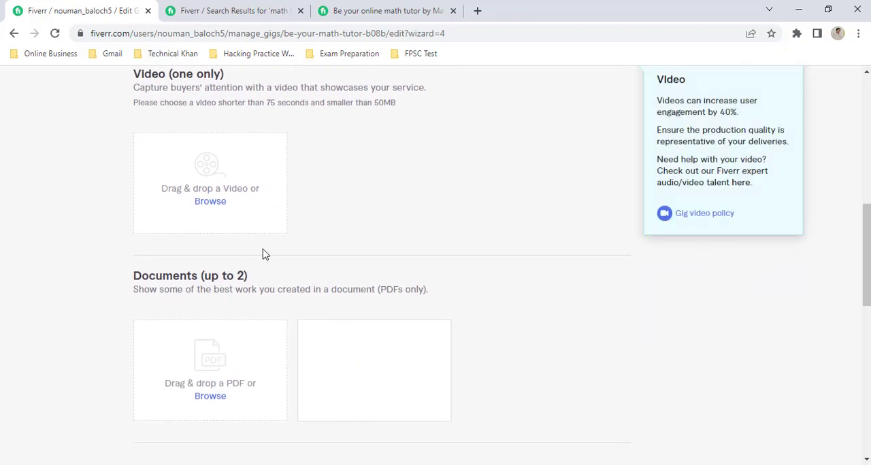
{"action": "scroll", "coordinate": [264, 253], "scroll_direction": "down", "scroll_amount": 2}
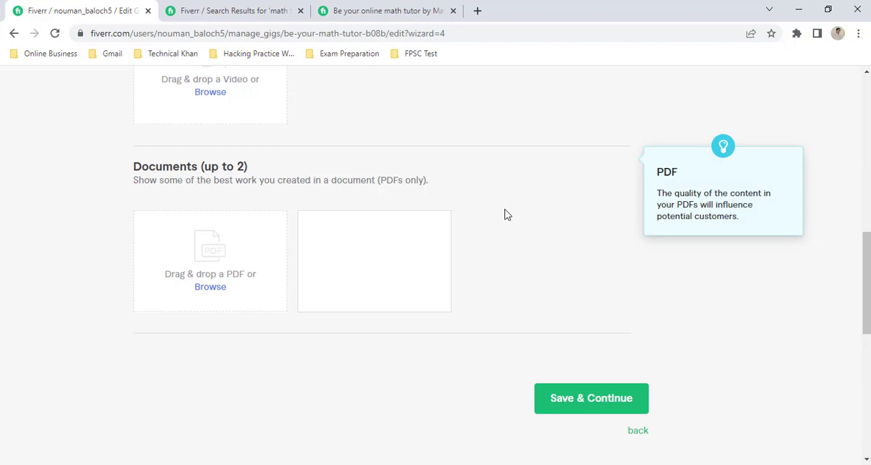
{"action": "left_click", "coordinate": [602, 399]}
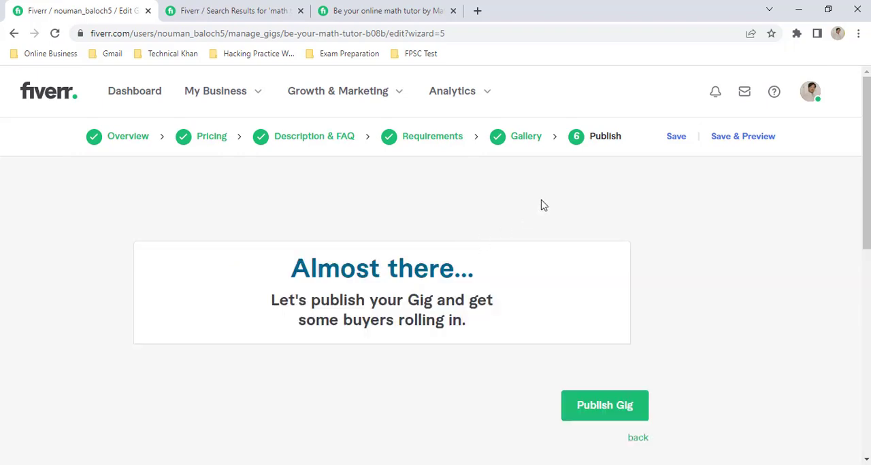
Step: Publish the gig and finish the wizard to return to the list of gigs
{"action": "scroll", "coordinate": [542, 205], "scroll_direction": "down", "scroll_amount": 1}
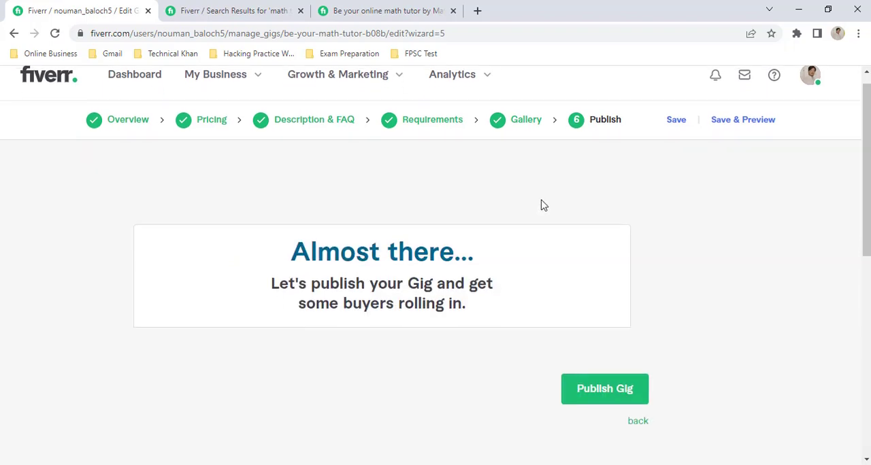
{"action": "left_click", "coordinate": [597, 387]}
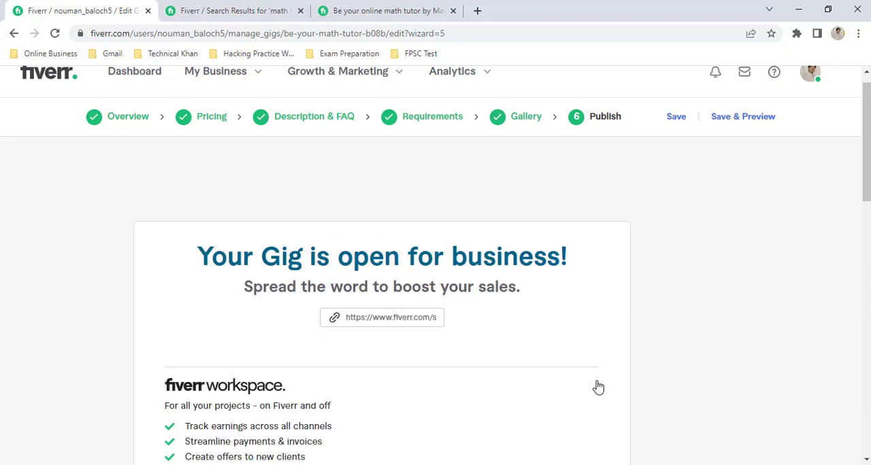
{"action": "scroll", "coordinate": [597, 386], "scroll_direction": "down", "scroll_amount": 5}
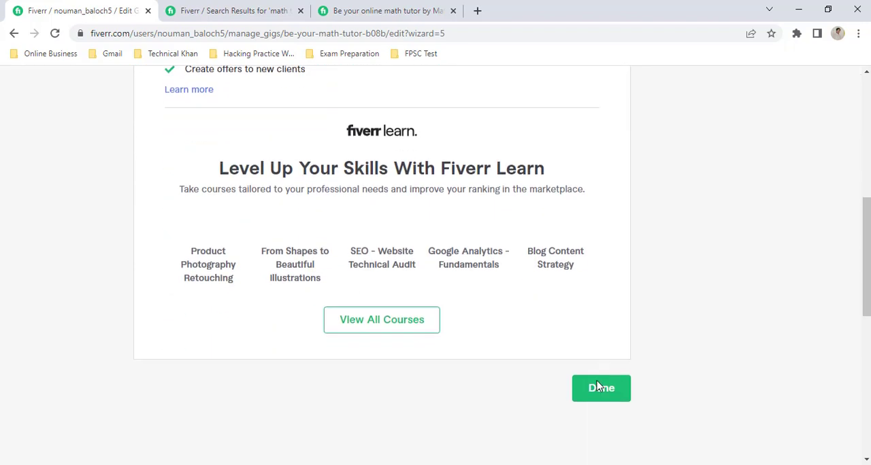
{"action": "scroll", "coordinate": [596, 386], "scroll_direction": "down", "scroll_amount": 2}
{"action": "left_click", "coordinate": [604, 244]}
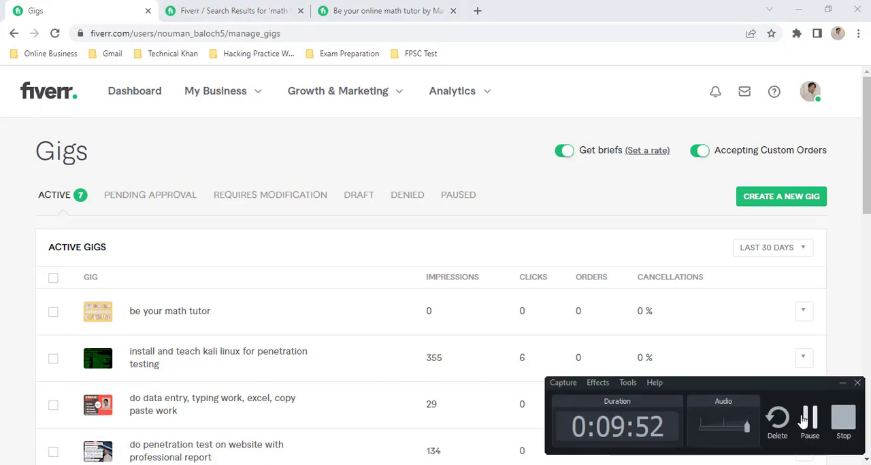
{"action": "left_click", "coordinate": [803, 419]}
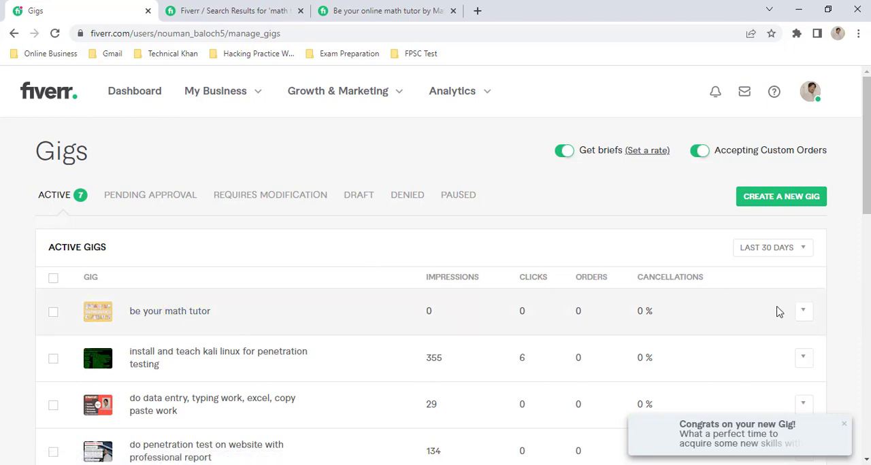
Step: Preview the "be your math tutor" gig and look through its Standard and Premium packages
{"action": "left_click", "coordinate": [804, 313]}
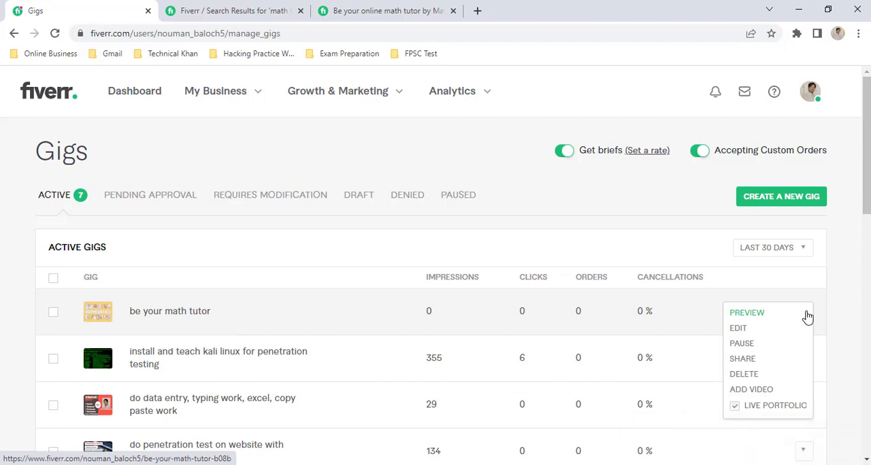
{"action": "left_click", "coordinate": [759, 319]}
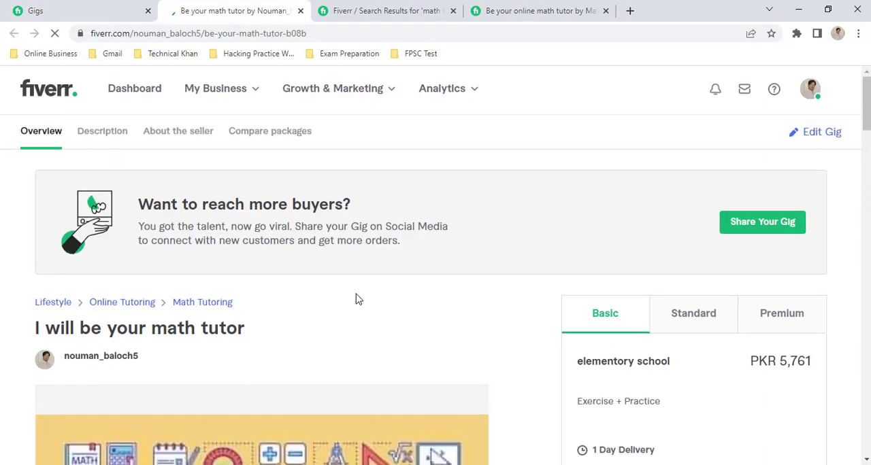
{"action": "scroll", "coordinate": [356, 297], "scroll_direction": "down", "scroll_amount": 3}
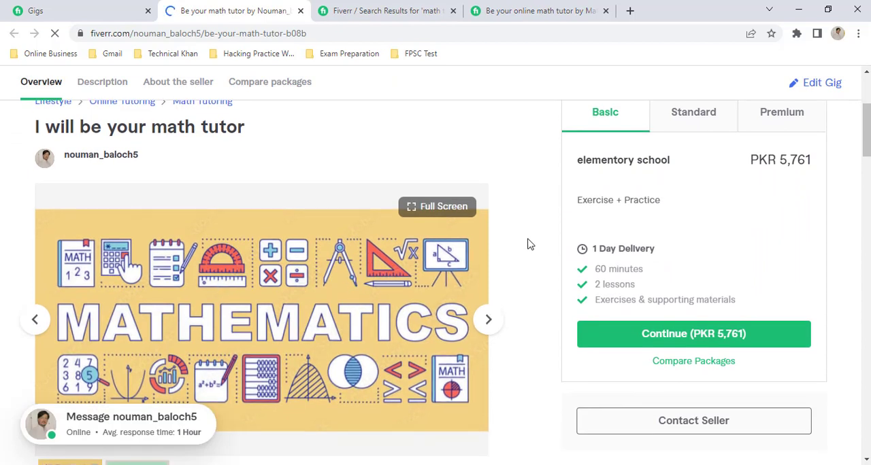
{"action": "left_click", "coordinate": [699, 125]}
{"action": "left_click", "coordinate": [786, 128]}
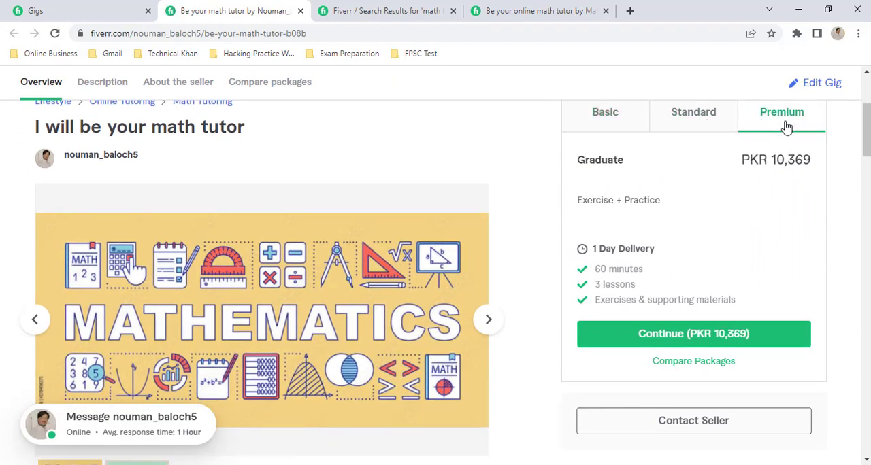
{"action": "scroll", "coordinate": [489, 151], "scroll_direction": "up", "scroll_amount": 3}
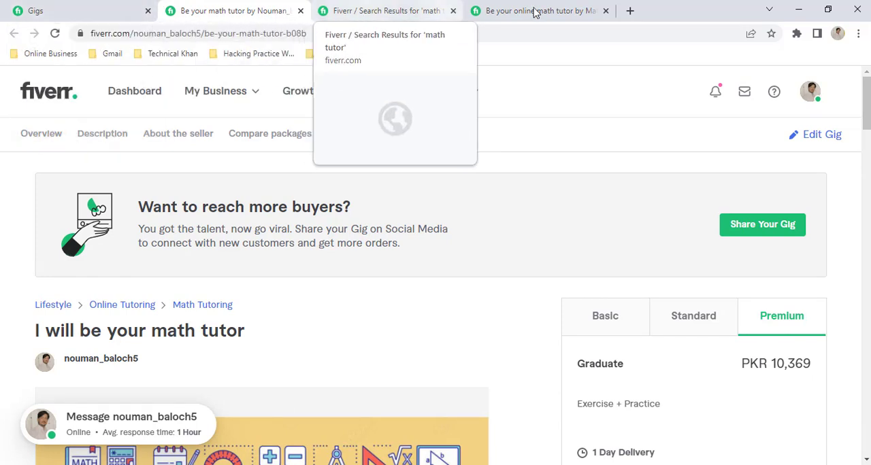
Step: Close the reference gig tab and the math tutor search results tab, keeping the own gig's preview open
{"action": "left_click", "coordinate": [606, 11]}
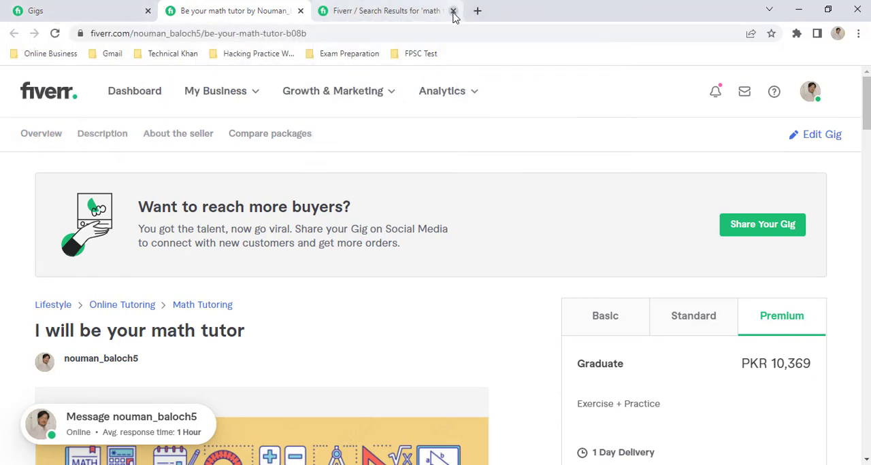
{"action": "left_click", "coordinate": [453, 12]}
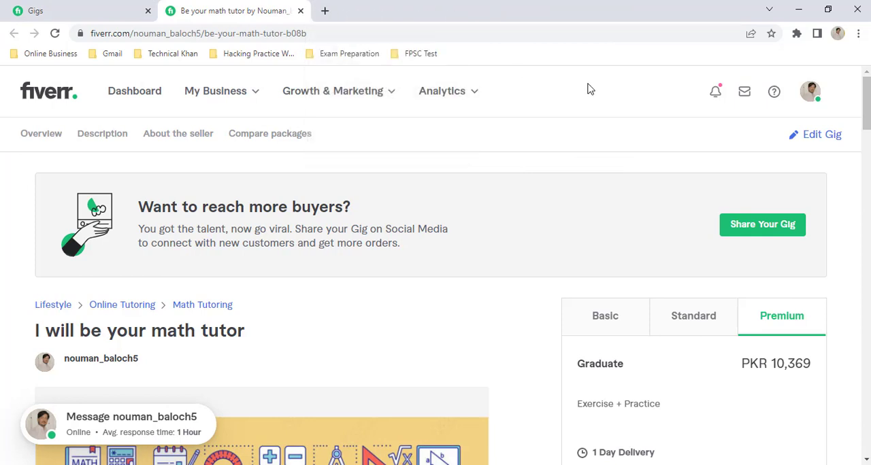